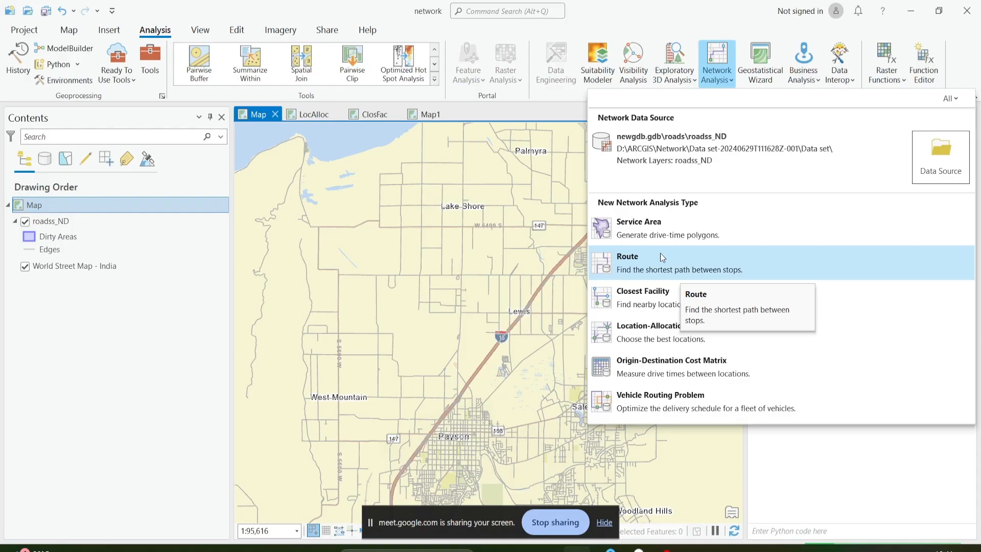
Create a Closest Facility analysis layer from the roadss_ND network and show its analysis settings.
left_click(660, 305)
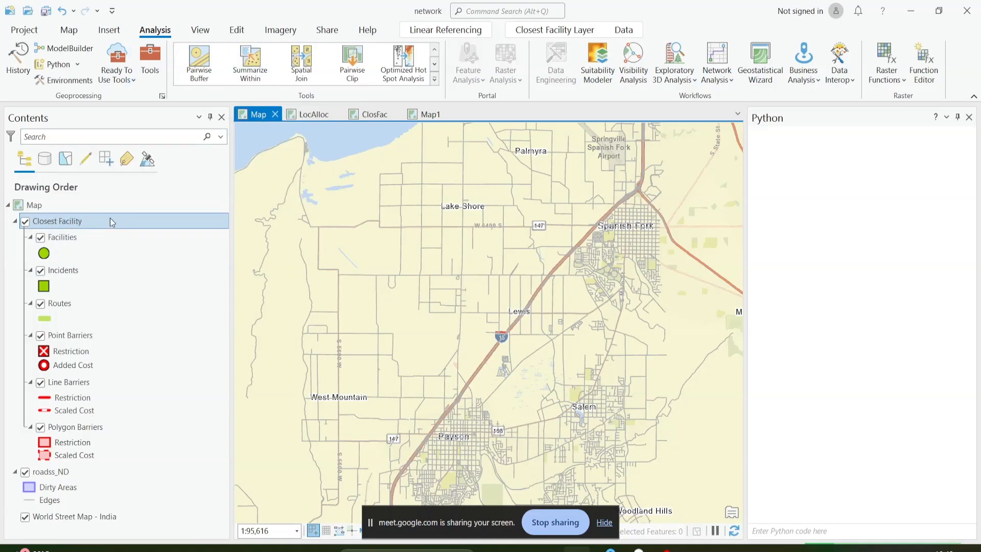
left_click(557, 30)
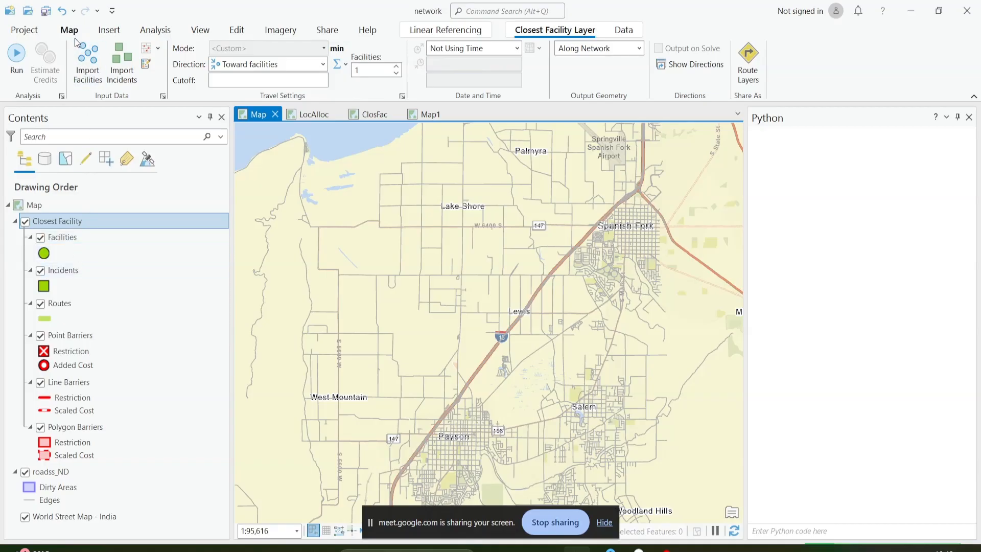
left_click(80, 54)
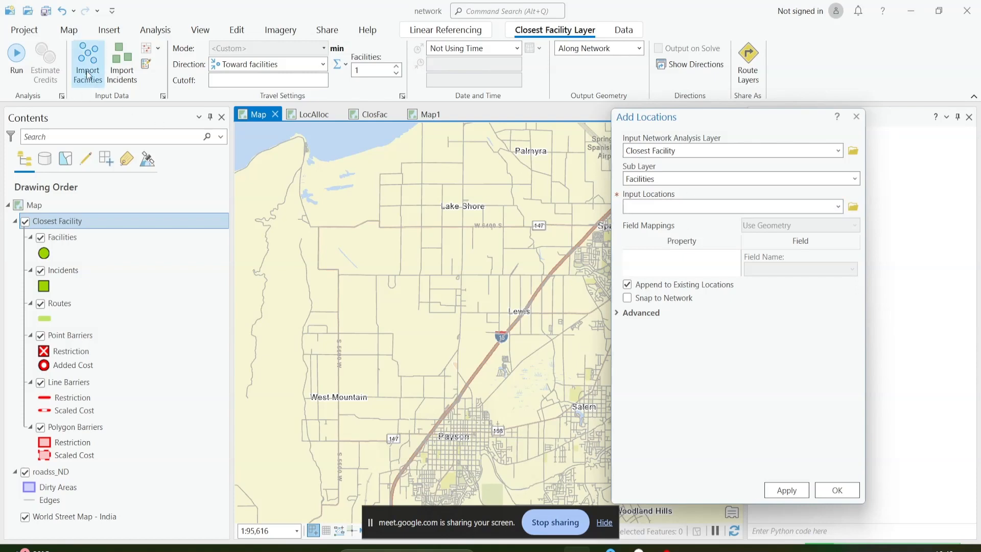
left_click(837, 206)
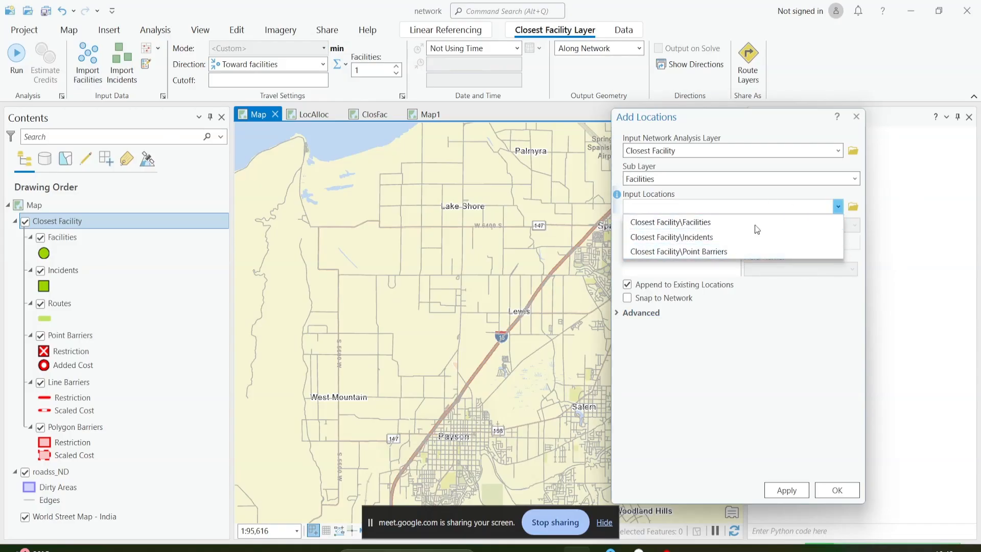
left_click(799, 206)
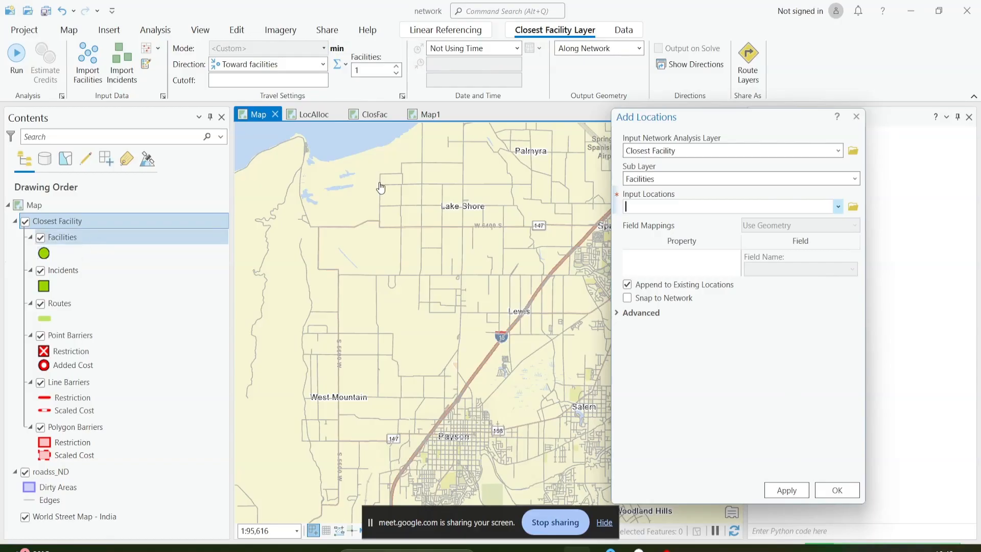
left_click(856, 116)
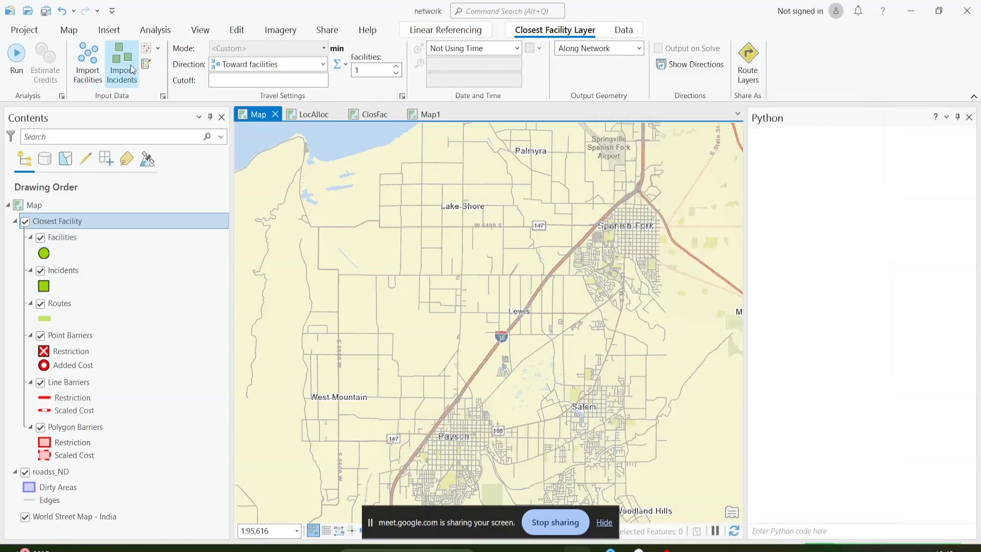
left_click(130, 81)
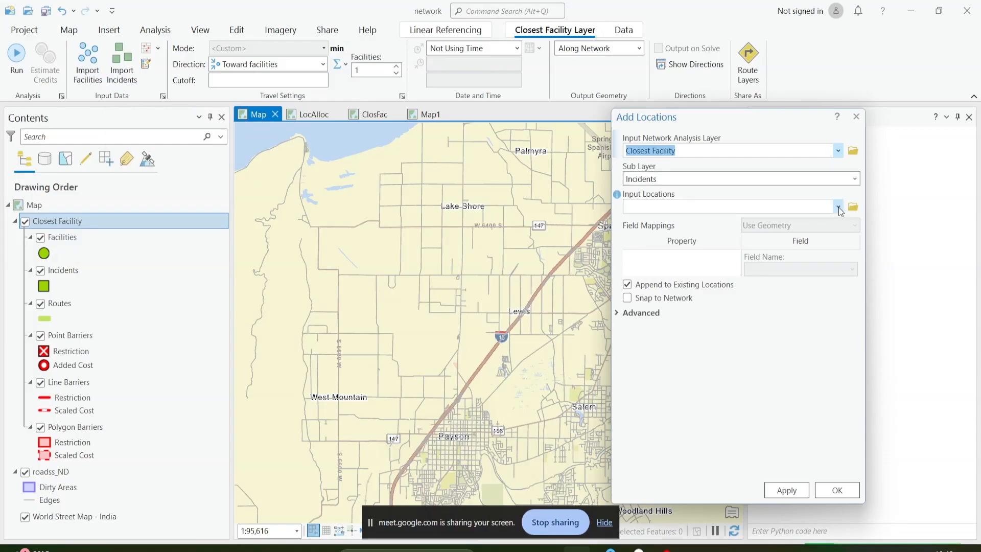
left_click(838, 207)
left_click(772, 204)
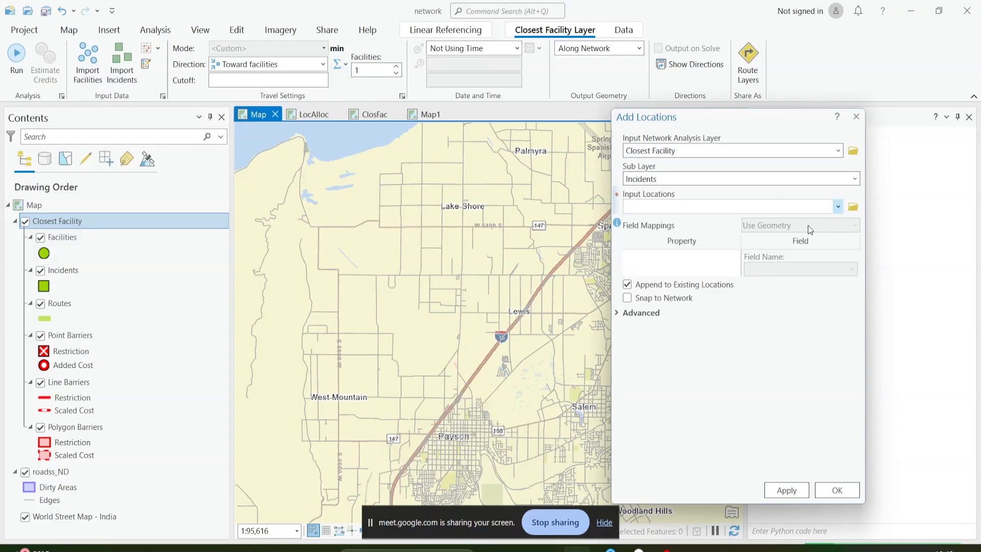
left_click(852, 208)
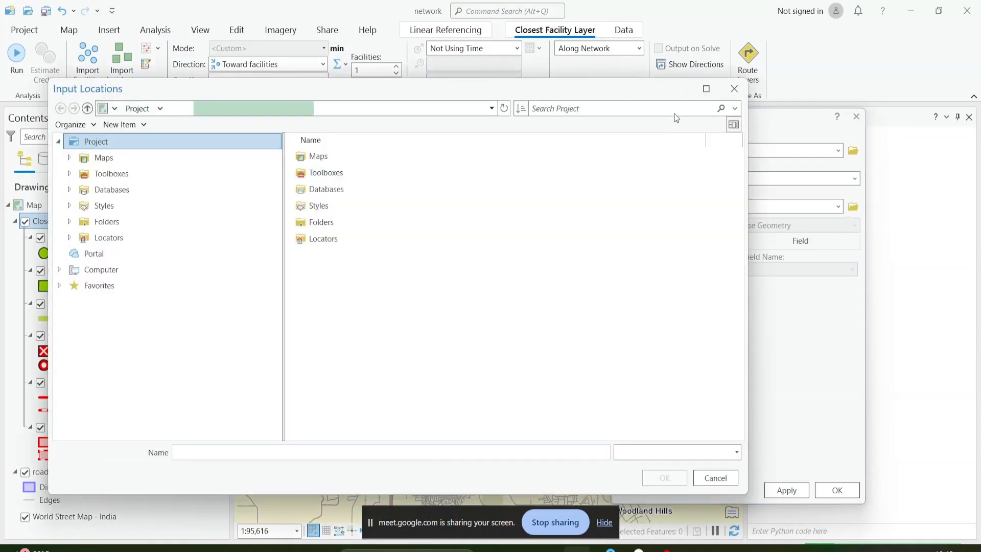
left_click(734, 87)
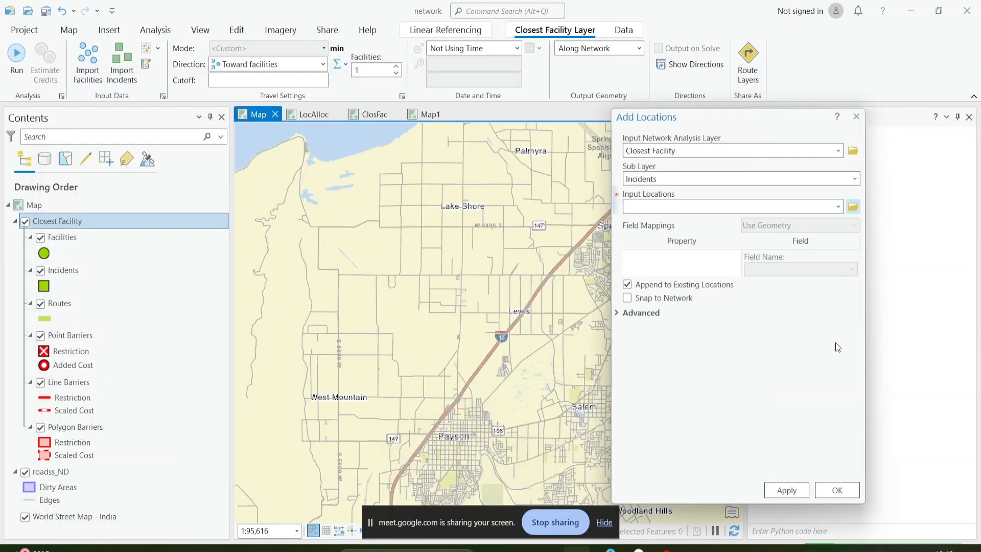
left_click(856, 117)
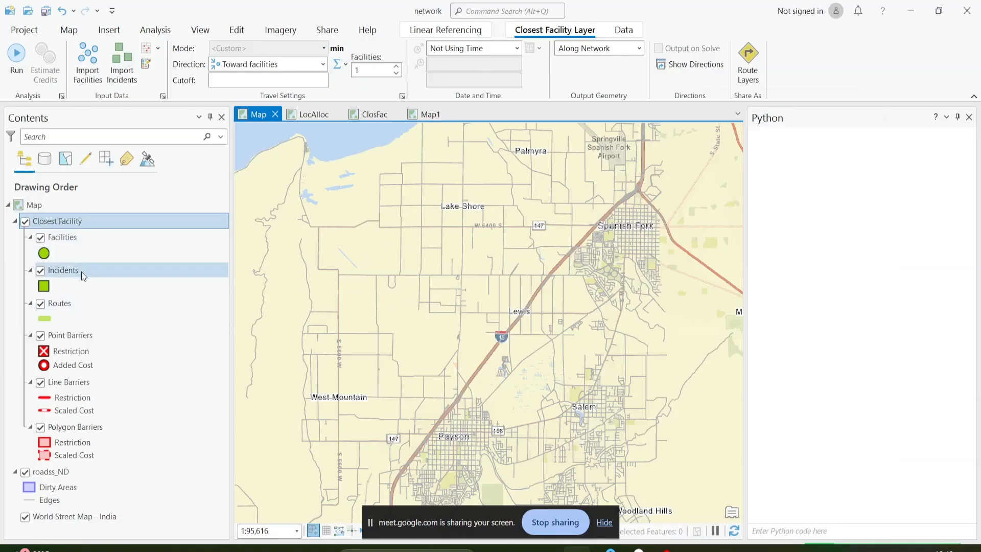
Close the Python pane and create nine facility points across the road network, spread from Palmyra and Spanish Fork to West Mountain, Payson and Salem.
left_click(147, 65)
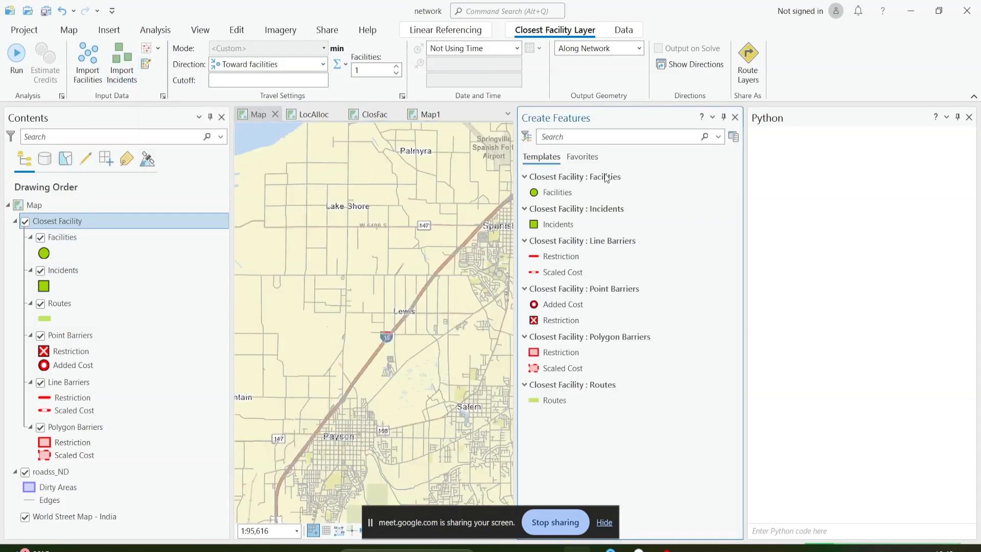
left_click(969, 117)
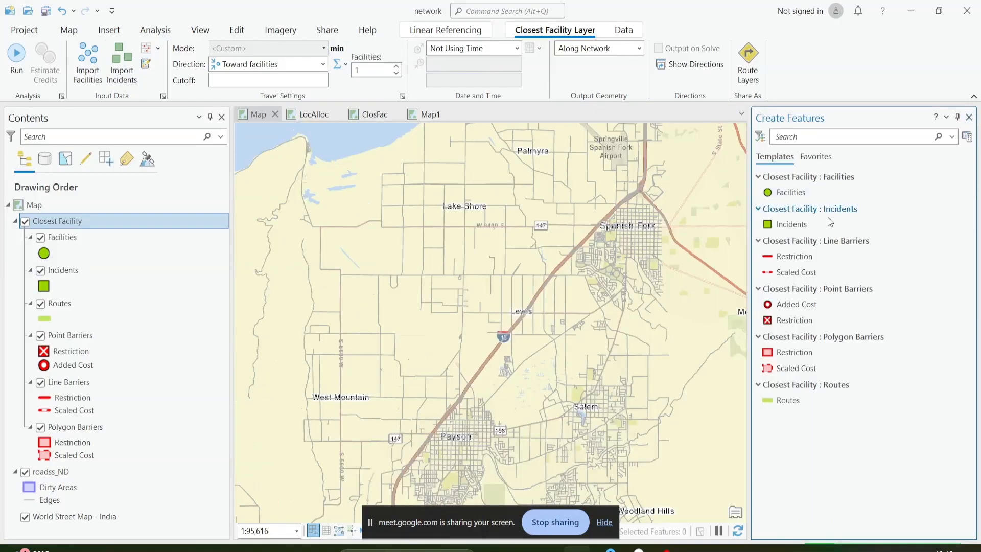
left_click(801, 192)
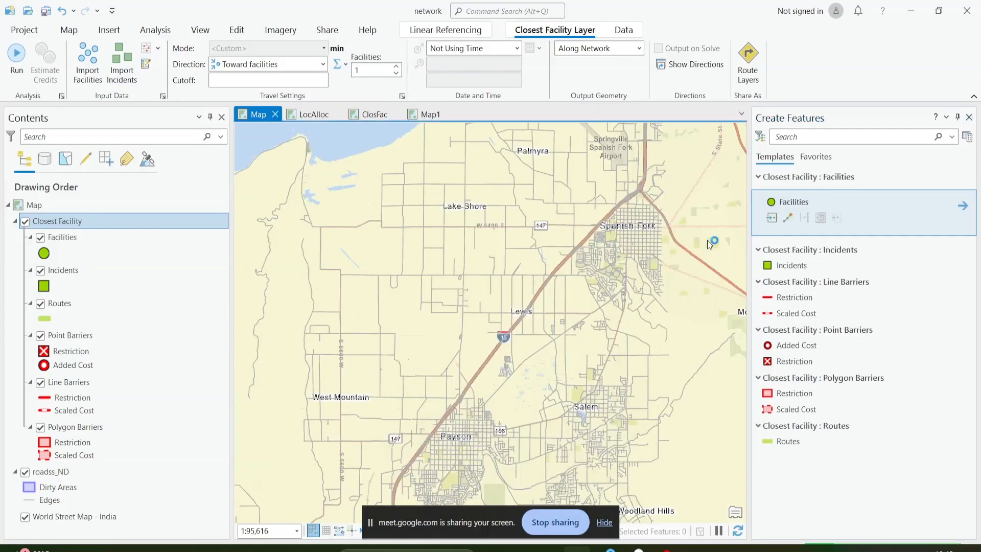
left_click(350, 386)
left_click(339, 359)
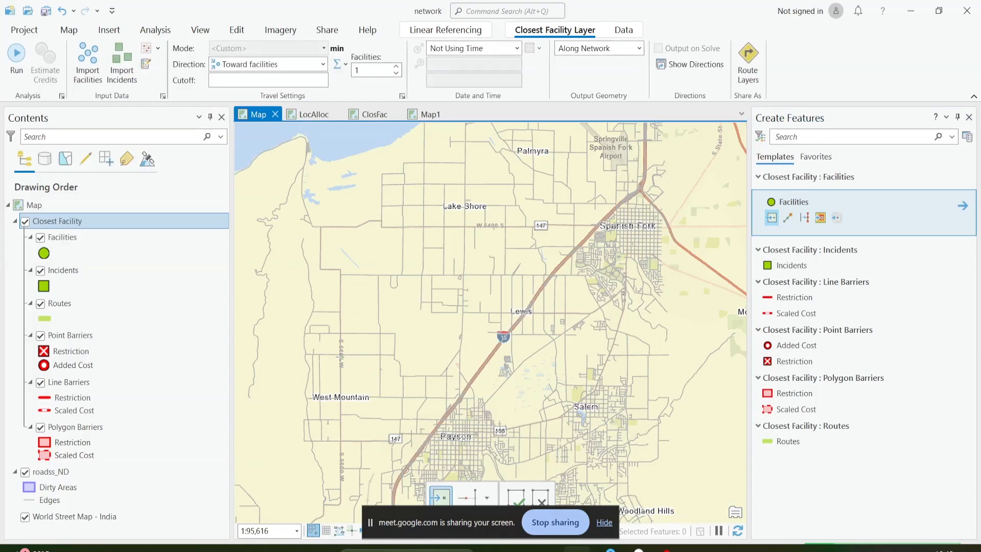
left_click(502, 154)
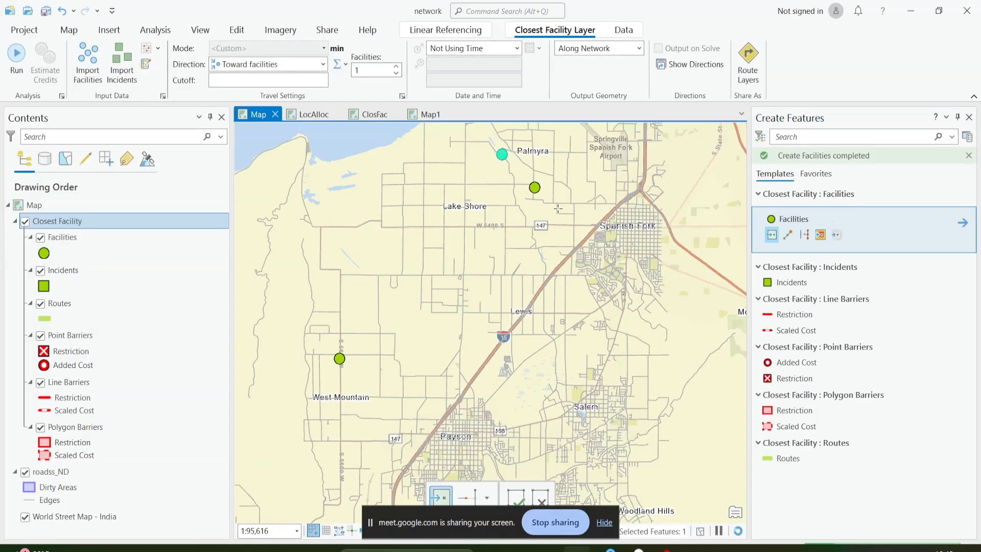
left_click(658, 307)
left_click(615, 464)
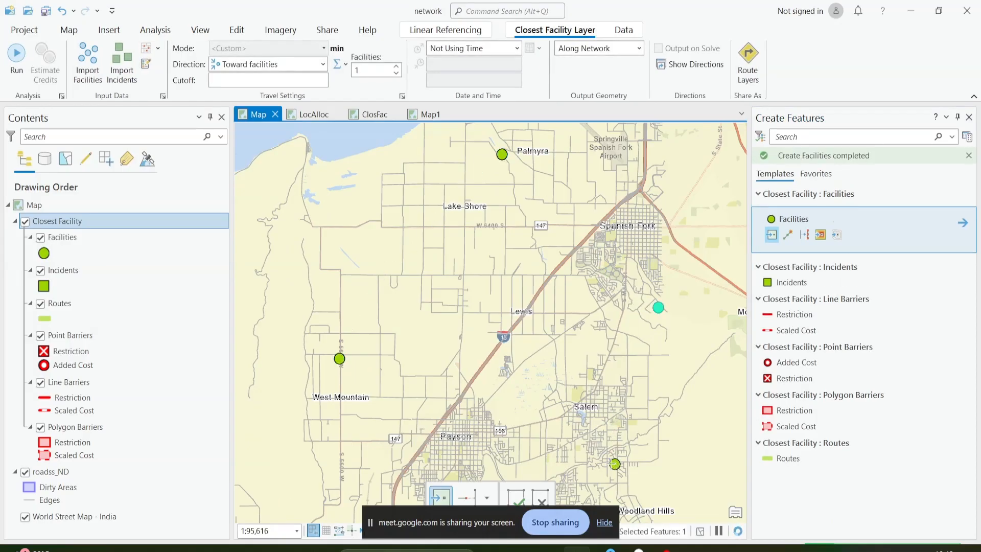
left_click(462, 469)
left_click(588, 261)
left_click(571, 449)
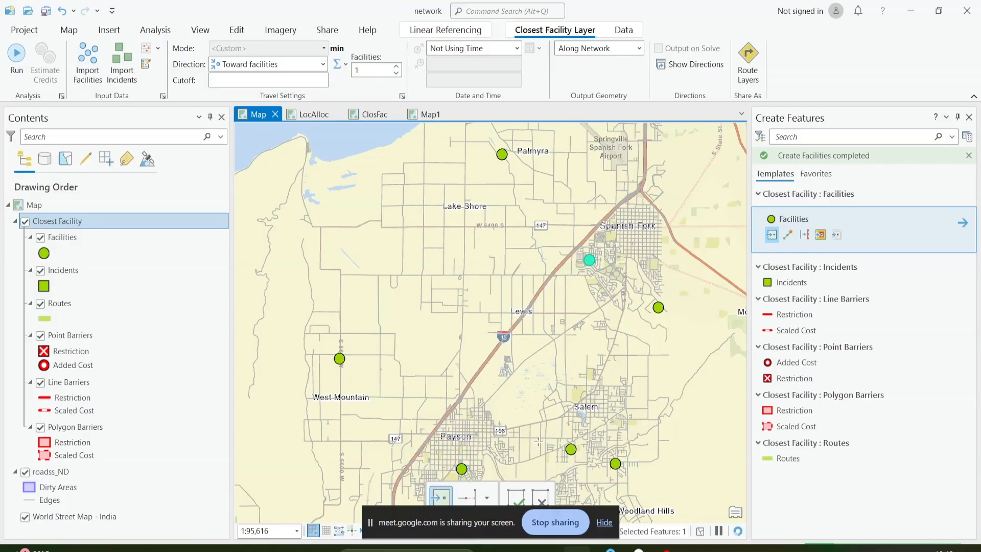
left_click(476, 421)
left_click(422, 225)
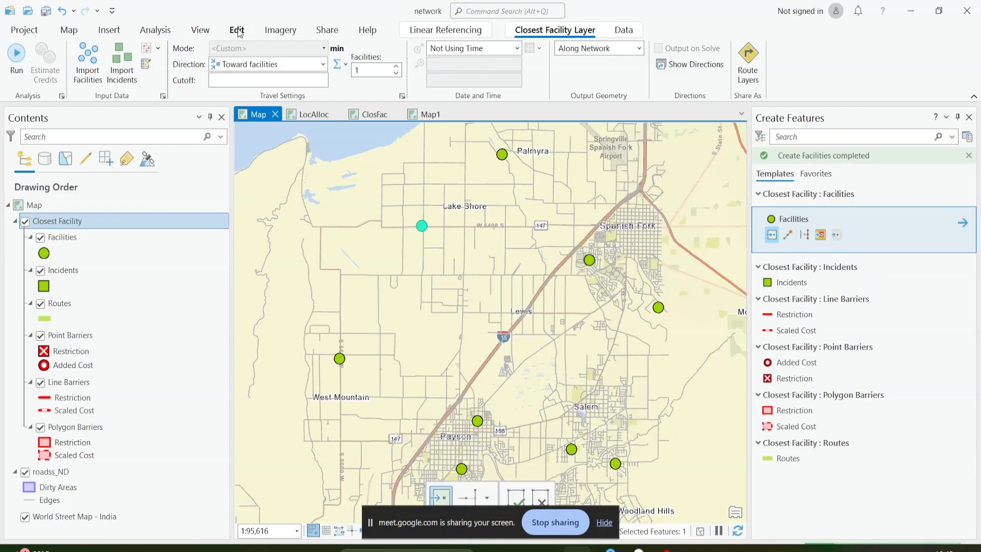
Create two incident points, one just north of Lewis and one beside Springville Spanish Fork Airport, and clear the feature selection.
left_click(789, 284)
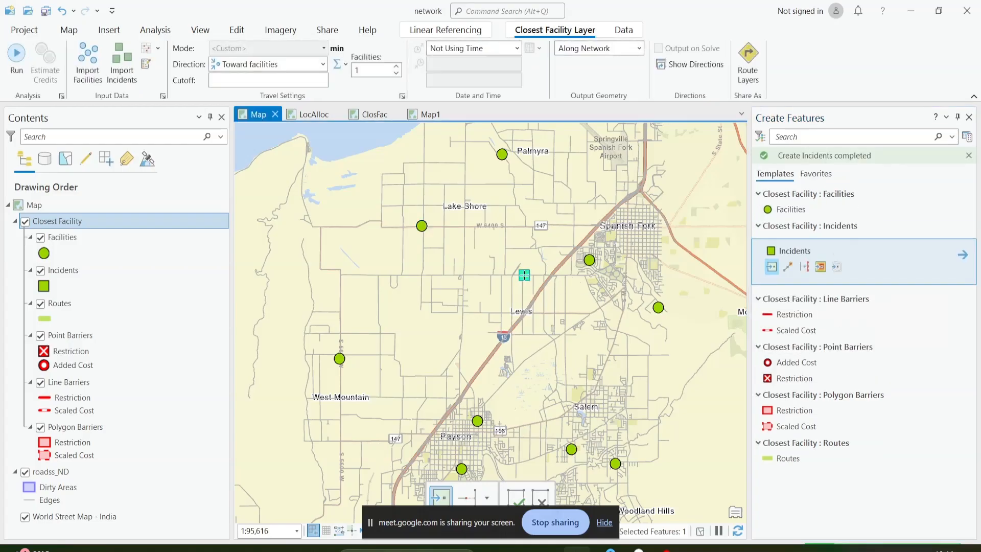
left_click(637, 150)
left_click(236, 32)
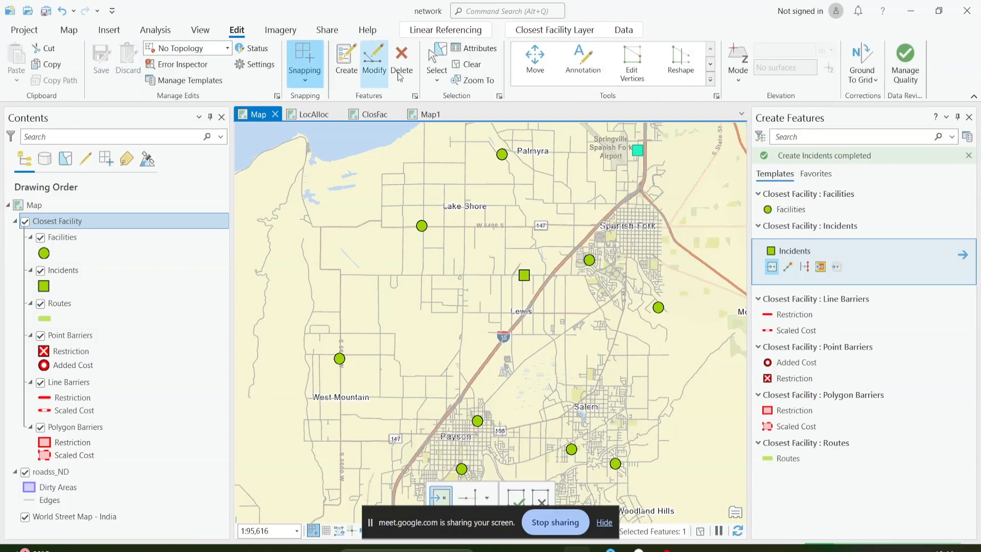
left_click(466, 64)
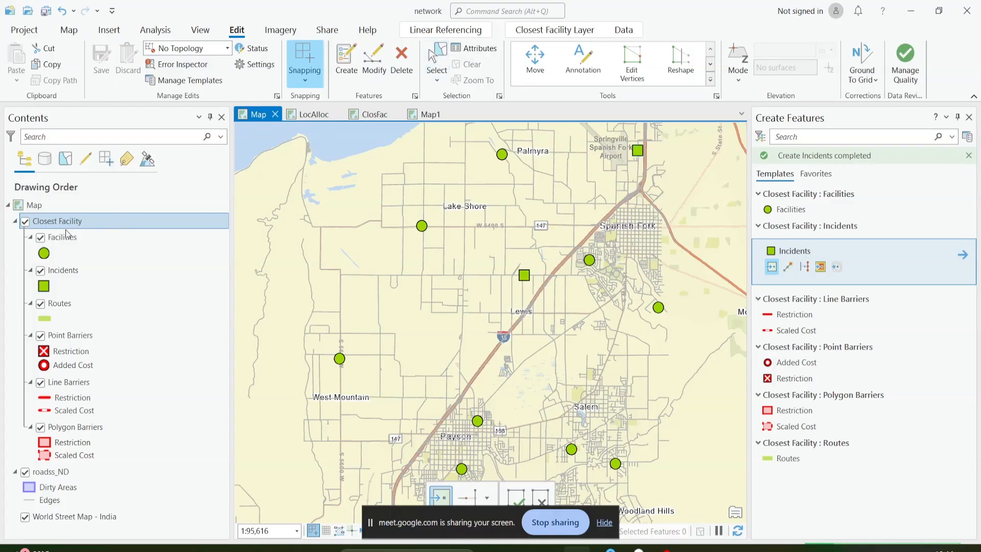
Find the hospital symbols and apply the largest ArcGIS 2D Hospital symbol to the Facilities layer.
left_click(43, 253)
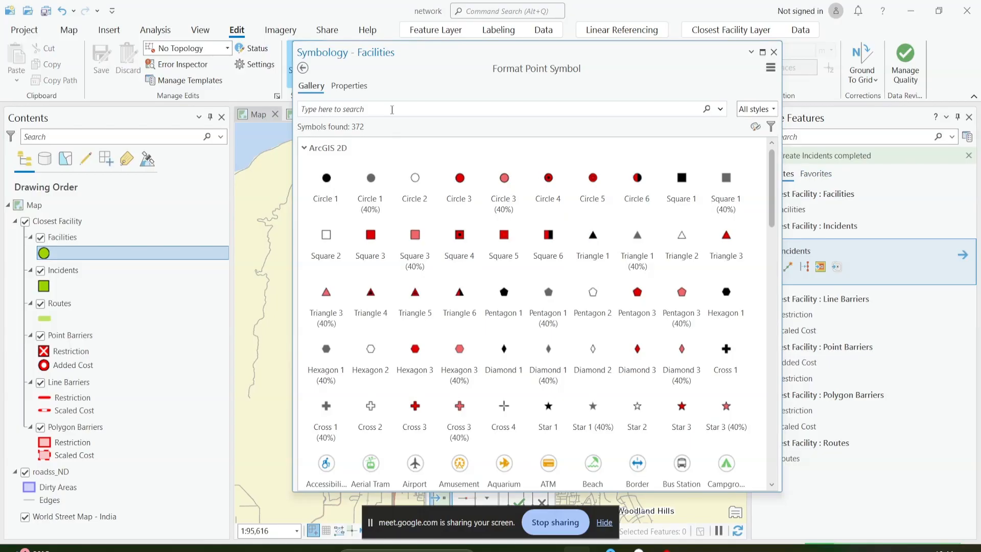
left_click(392, 109)
type("hospita")
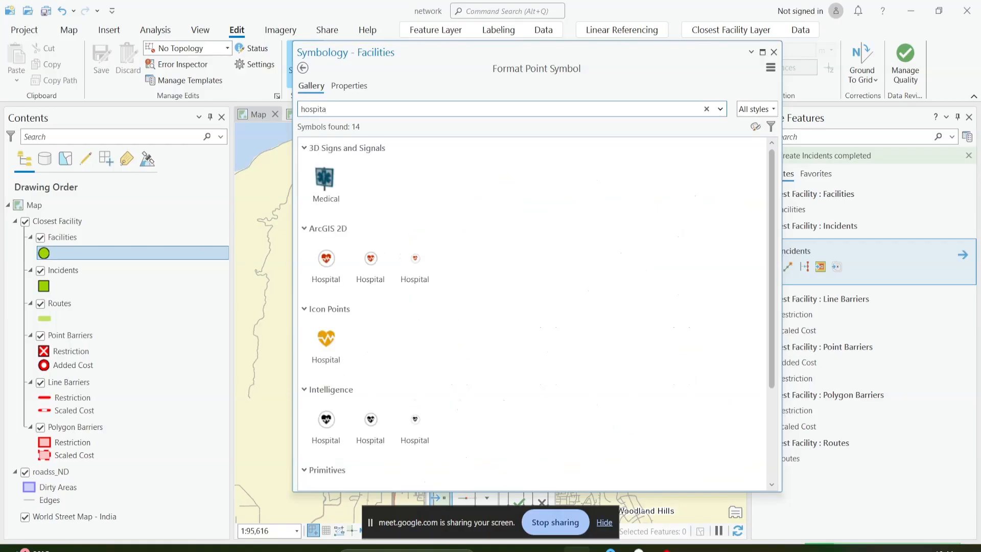
left_click(338, 276)
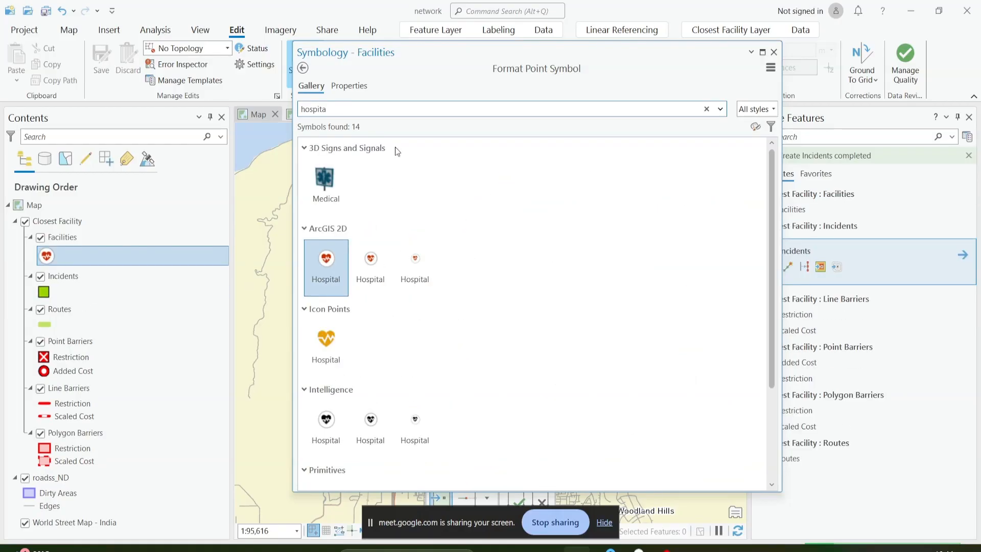
left_click(773, 52)
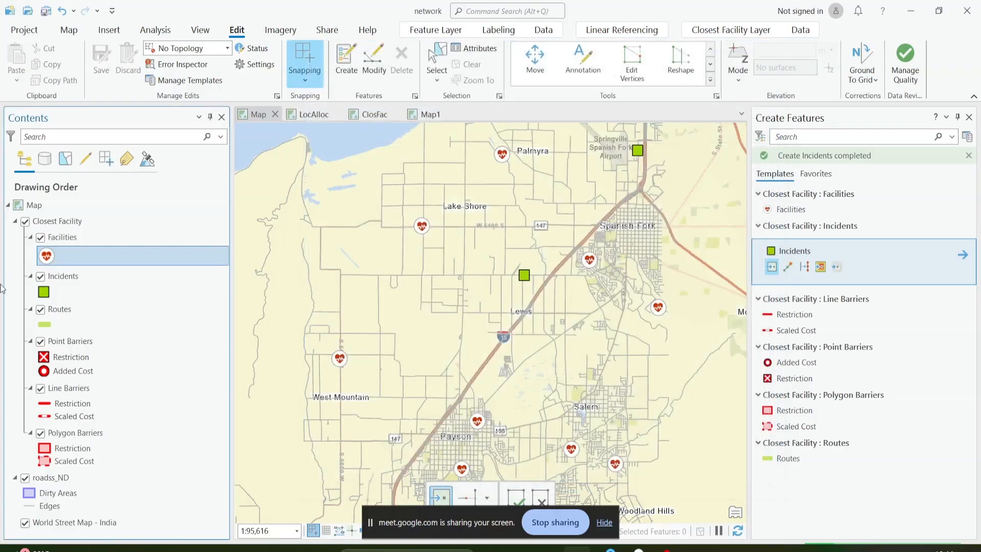
Search the symbols for "accident", apply the largest Traffic Accident symbol to the Incidents layer, and close the feature creation pane.
left_click(42, 295)
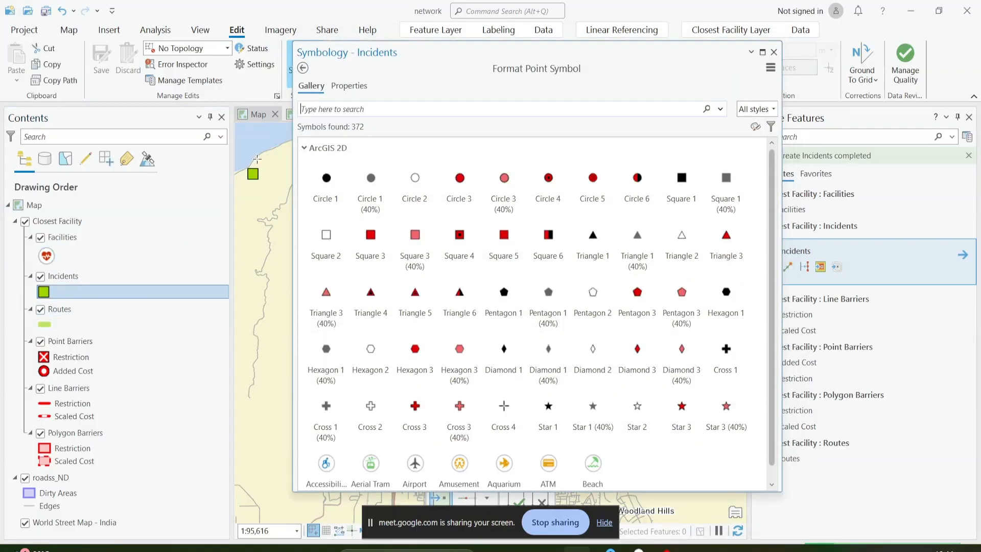
type("acc")
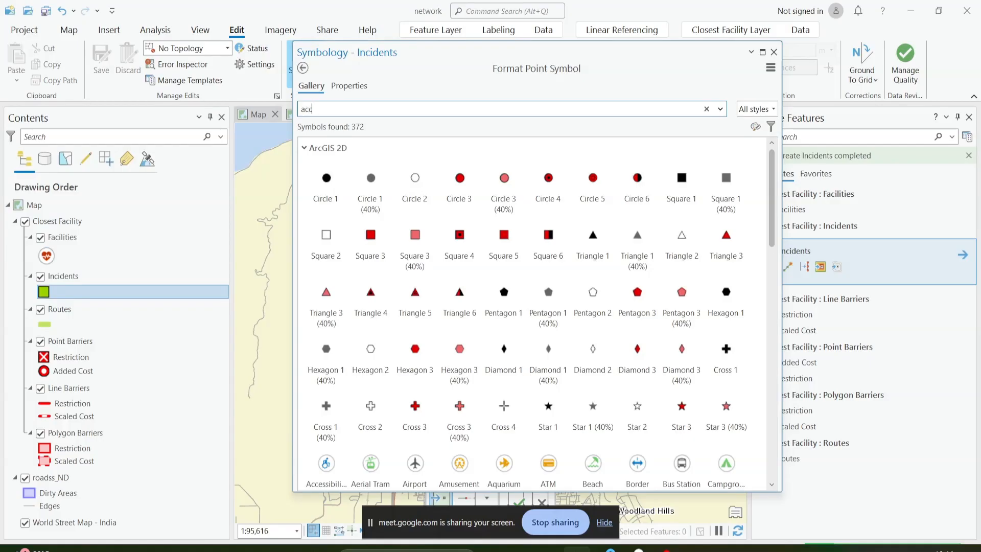
type("ident")
key("Return")
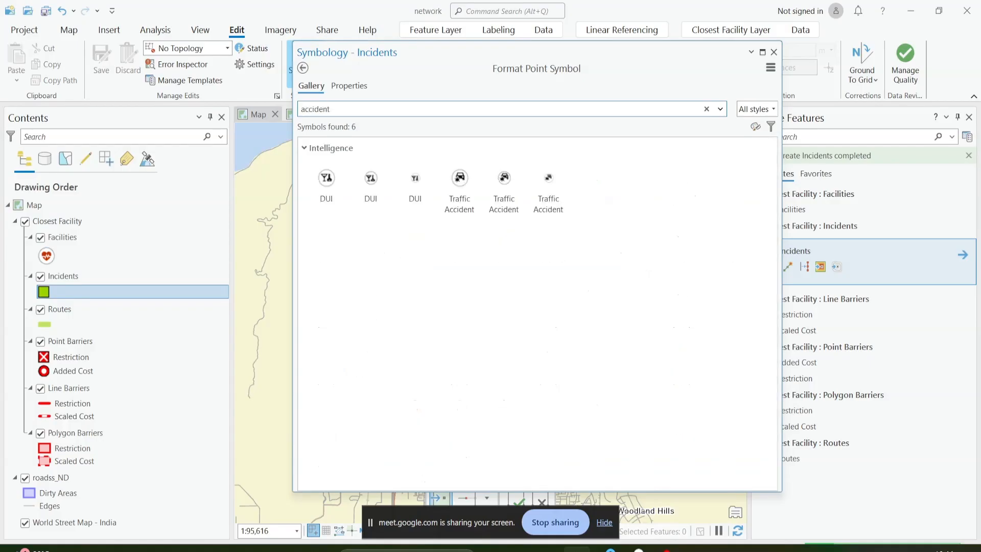
left_click(467, 186)
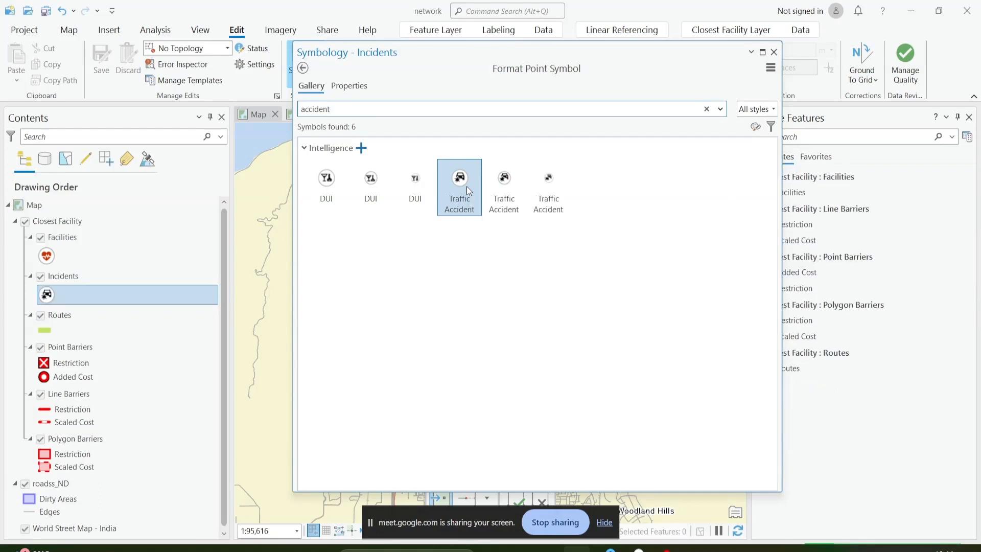
left_click(774, 52)
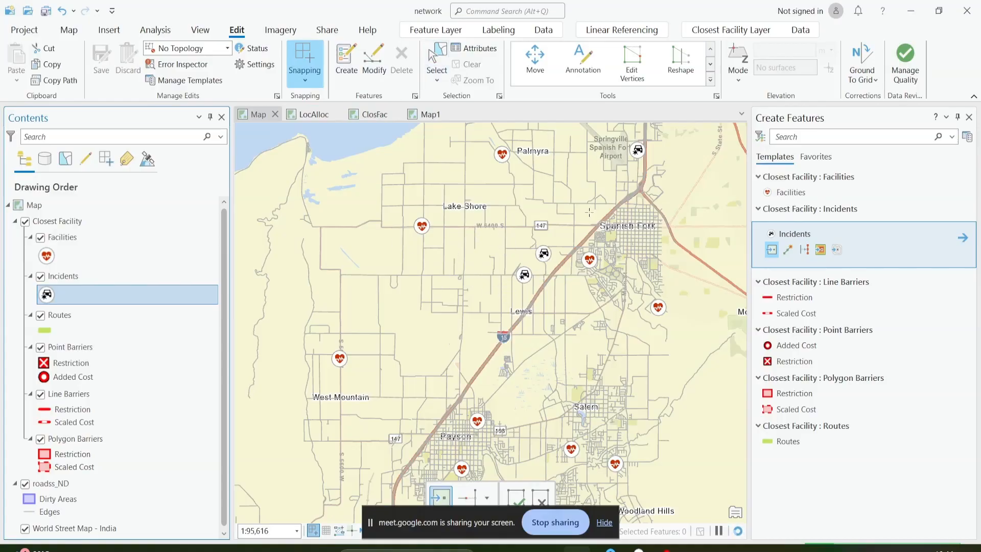
left_click(969, 117)
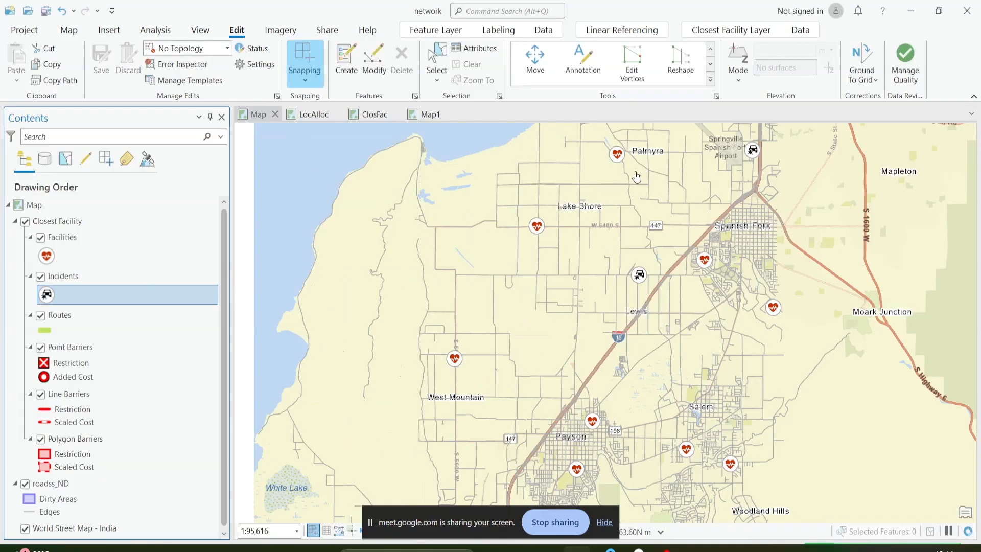
Set the Closest Facility layer's travel direction to Toward facilities.
left_click_drag(679, 261, 583, 269)
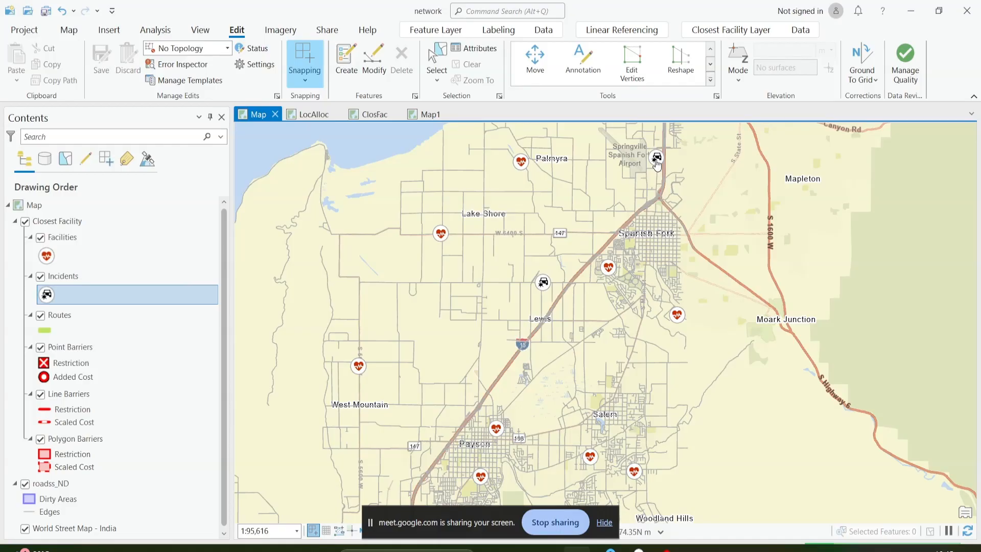
left_click(713, 31)
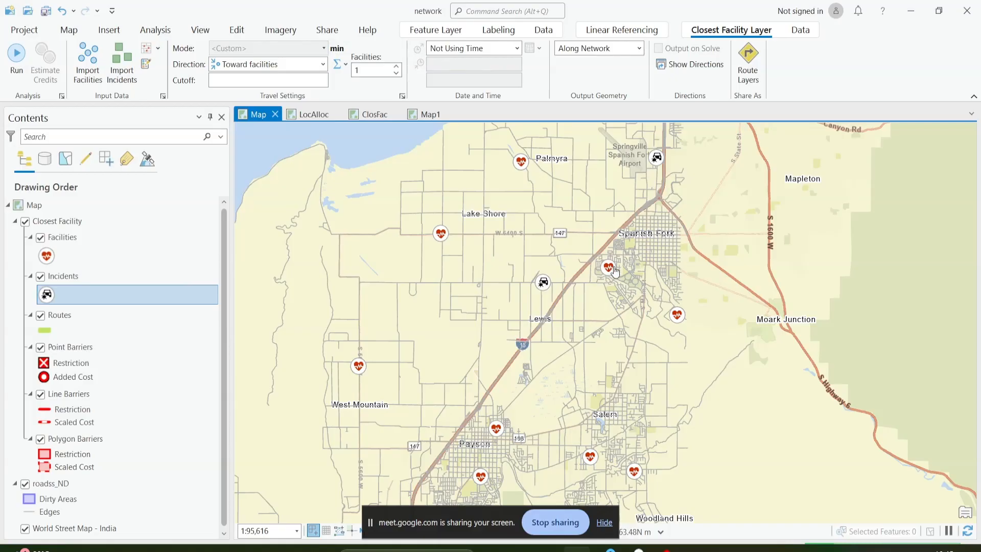
left_click(322, 65)
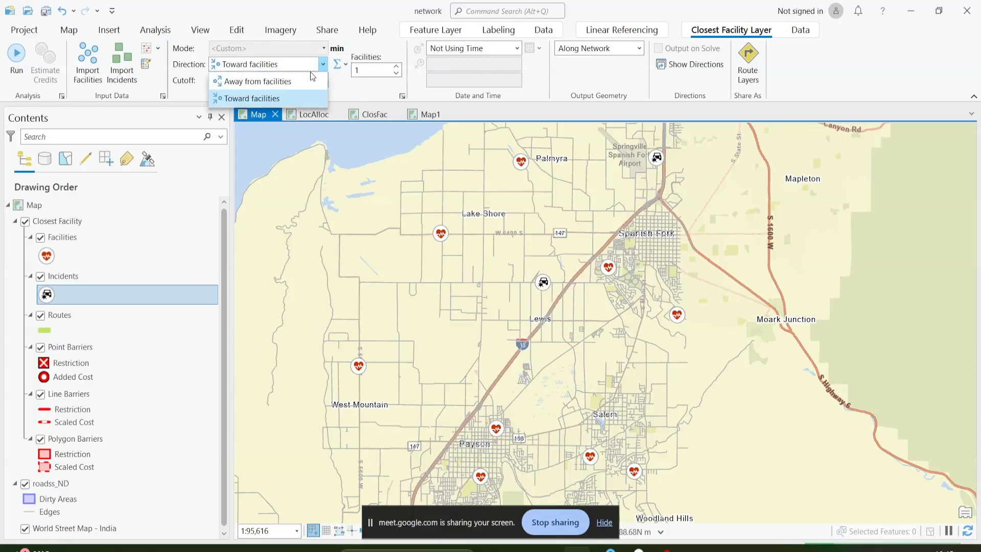
left_click(298, 99)
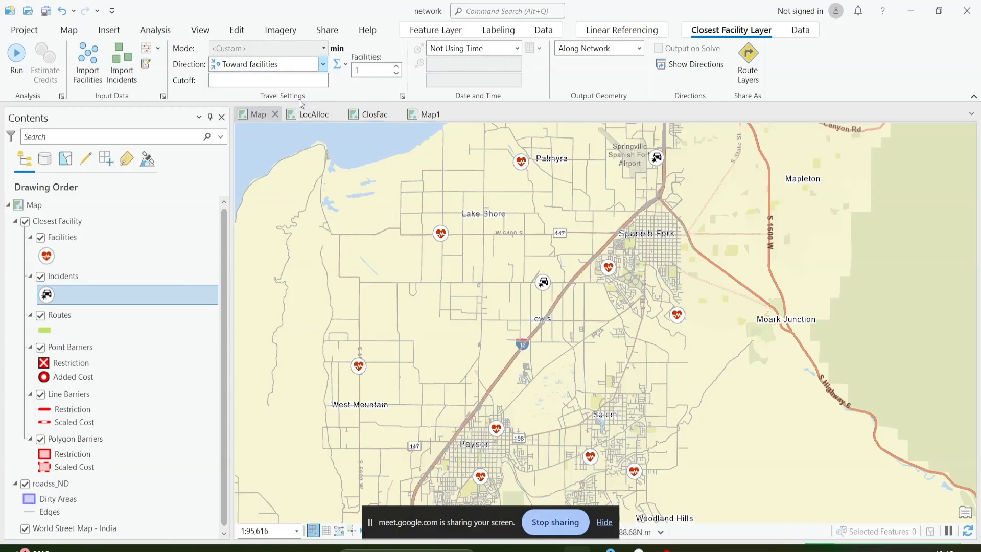
Set the impedance to minutes in the travel mode costs of the Closest Facility layer properties and accept the settings.
left_click(402, 97)
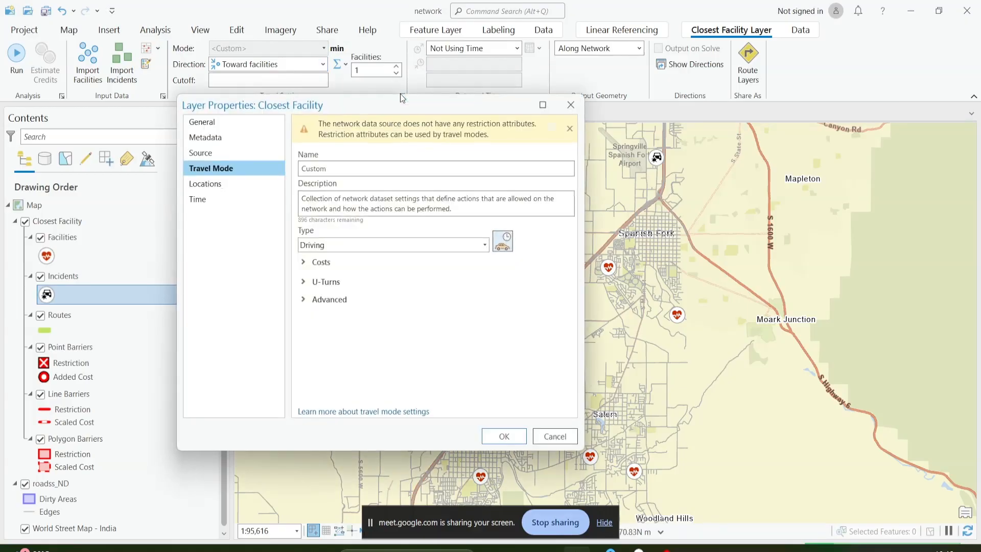
left_click_drag(379, 106, 266, 127)
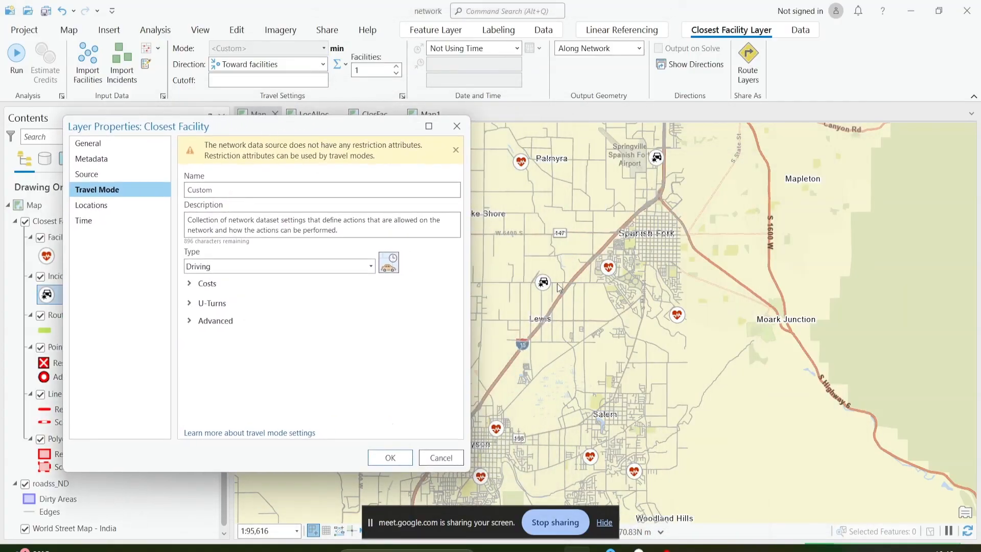
left_click_drag(344, 128, 246, 122)
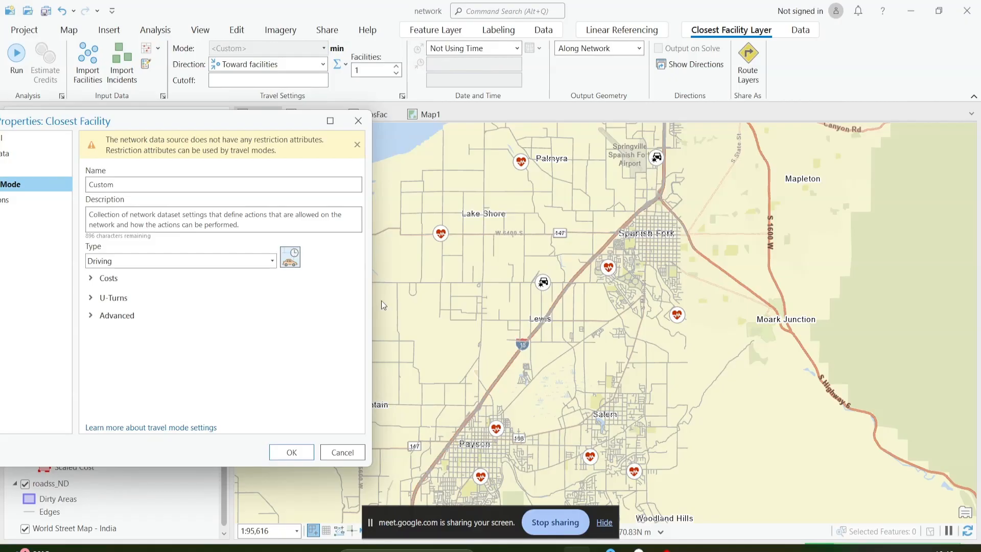
left_click(122, 282)
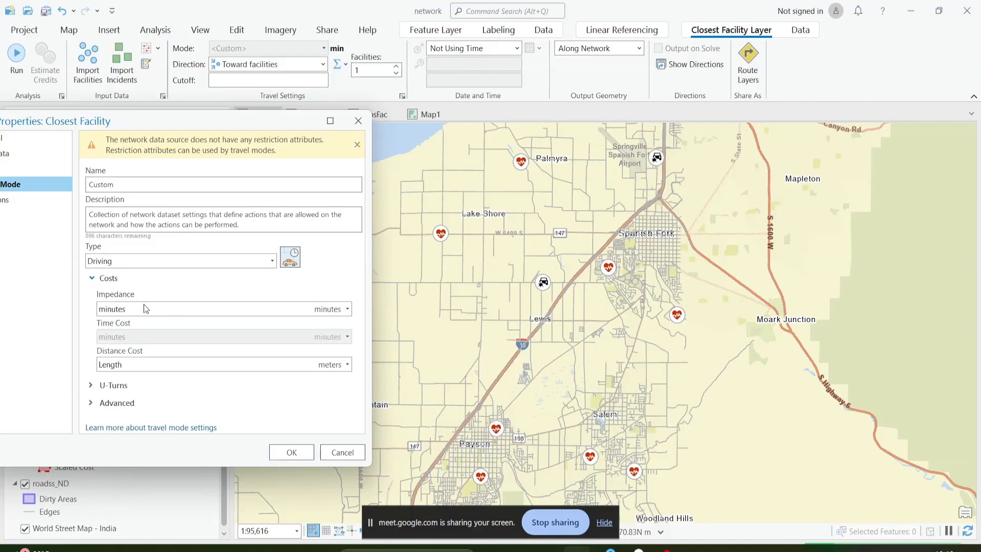
left_click(145, 309)
left_click(134, 338)
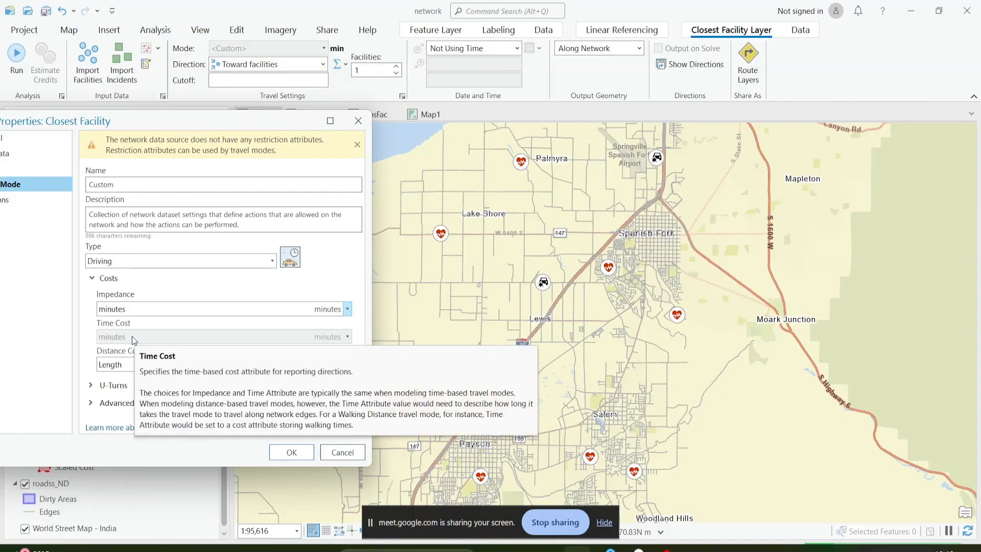
left_click(115, 279)
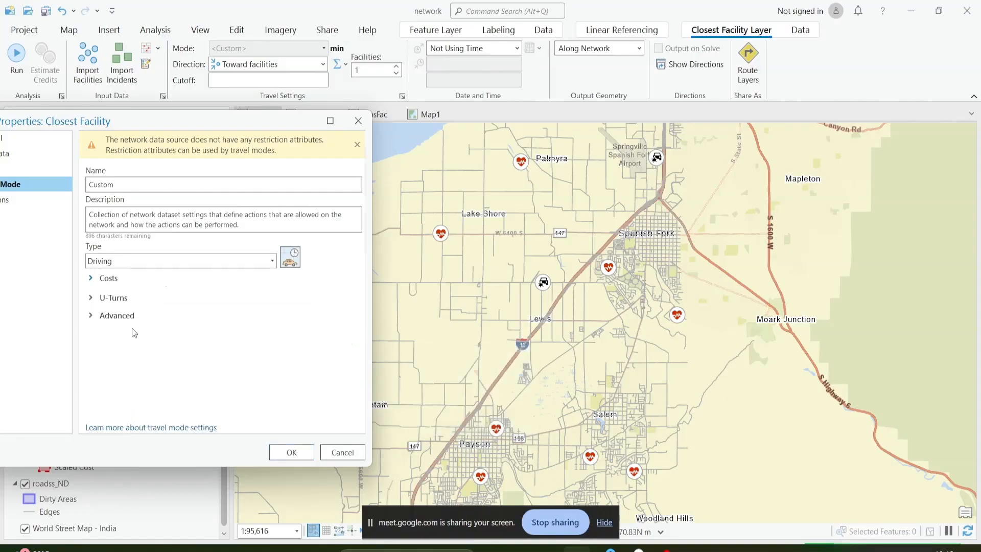
left_click(109, 279)
left_click(132, 310)
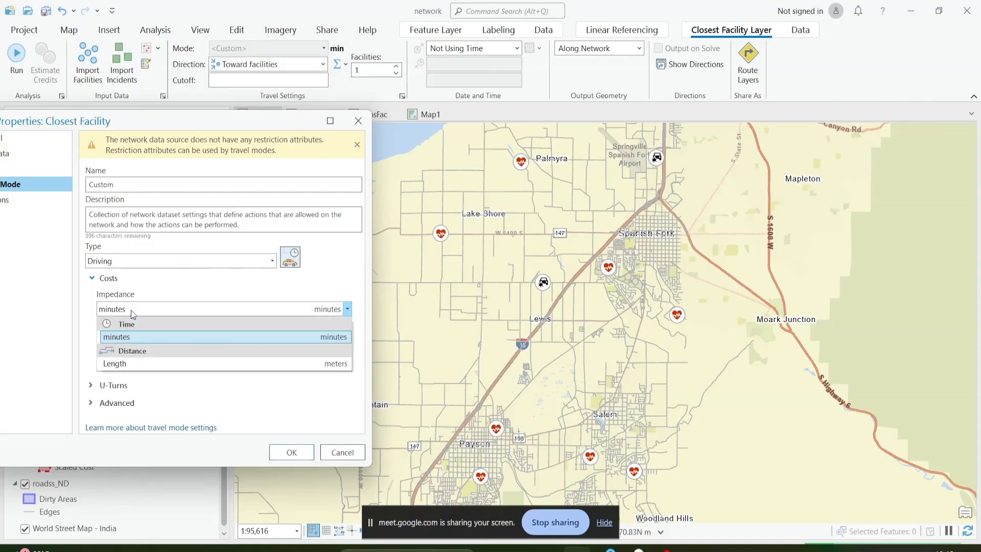
left_click(132, 339)
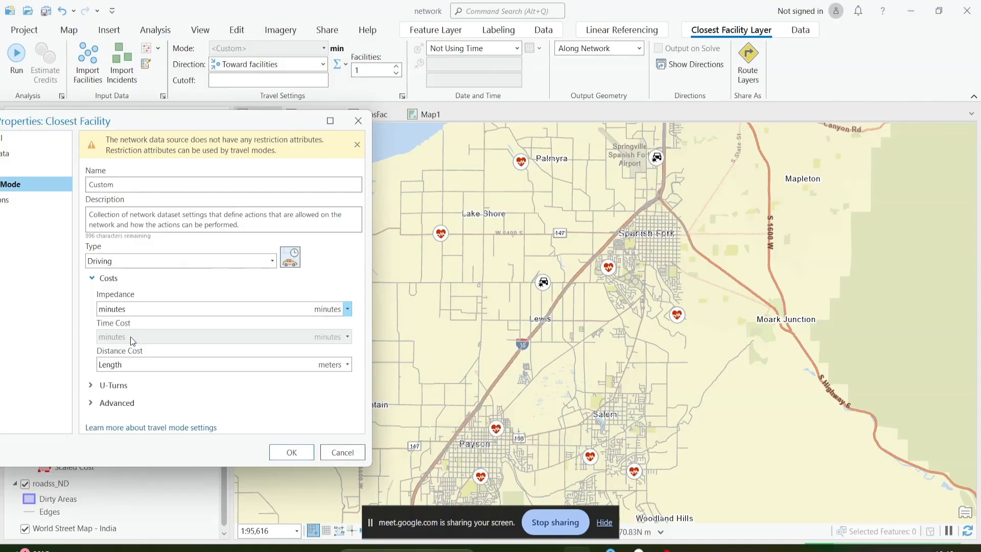
left_click(292, 453)
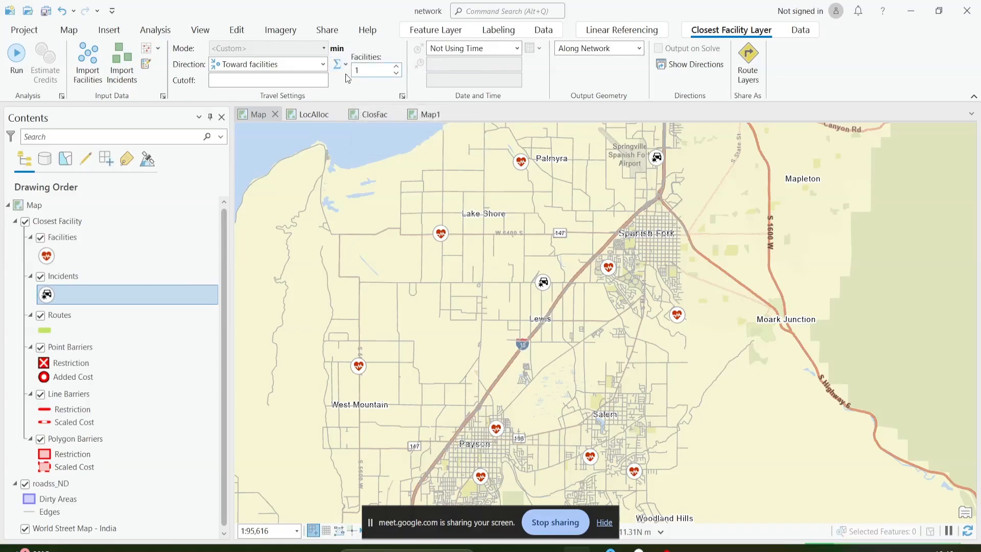
Run the closest facility analysis for 2 facilities per incident and review the messages of the latest Solve run.
left_click(395, 68)
left_click(16, 68)
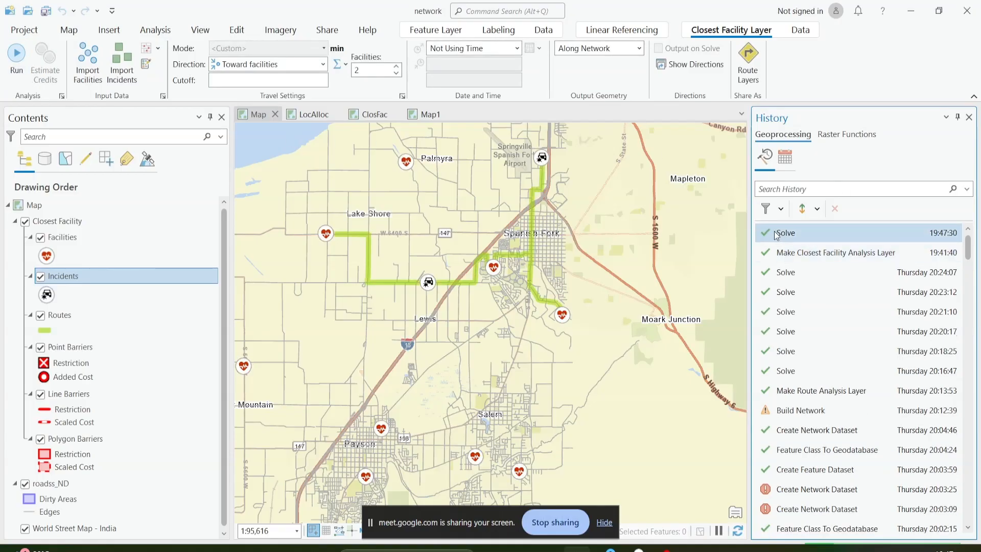
mouse_move(776, 243)
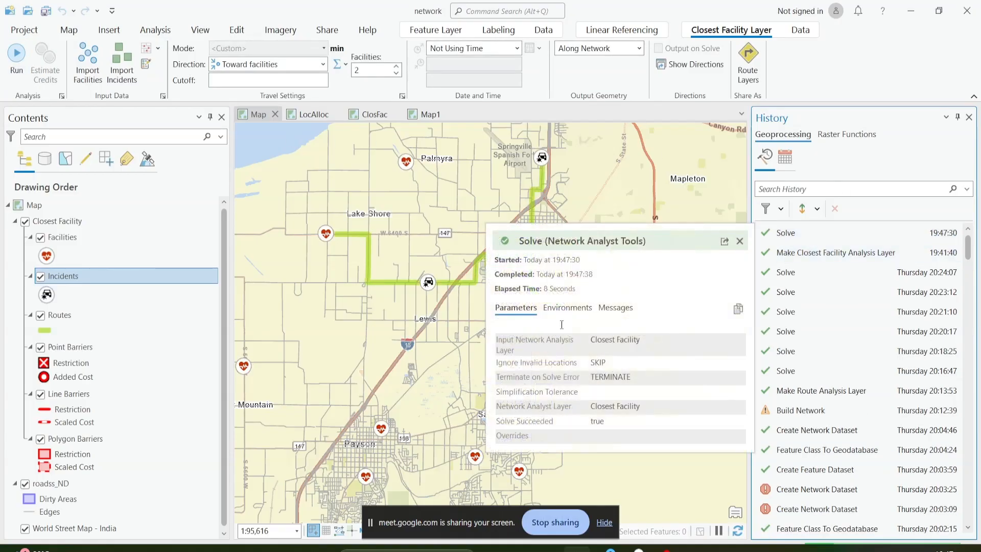
left_click(611, 312)
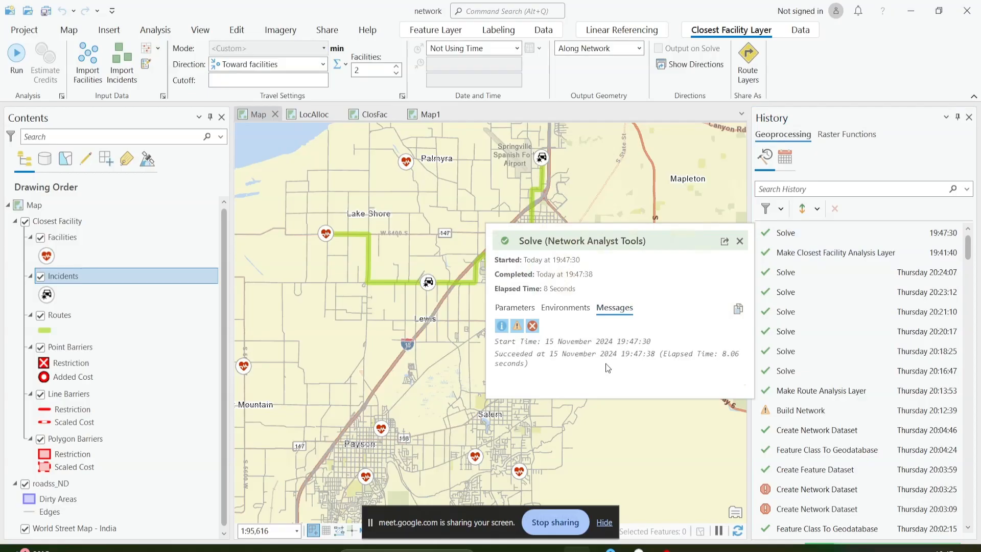
left_click(739, 241)
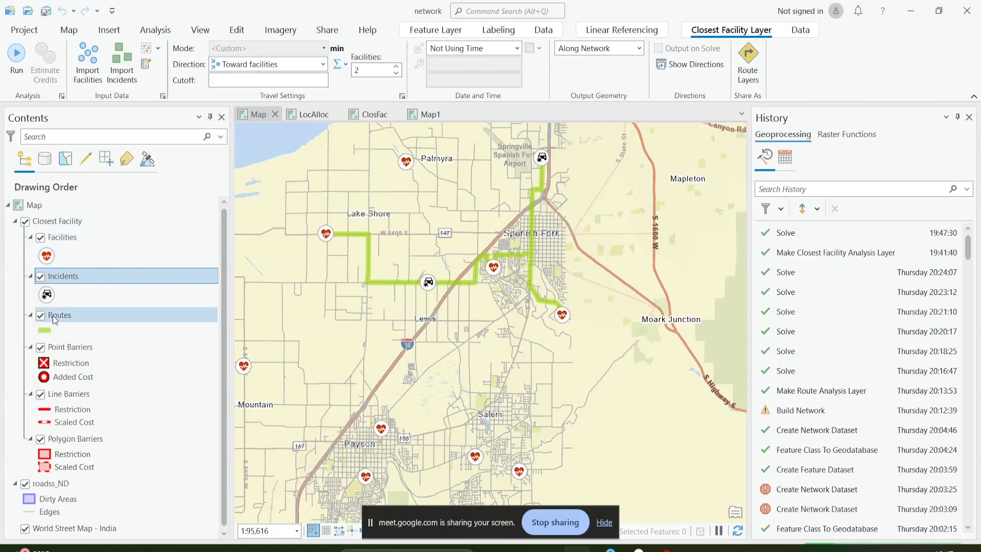
Open the Routes attribute table, highlight the two routes of incident 1 one after the other, and examine their total length and minutes.
right_click(69, 317)
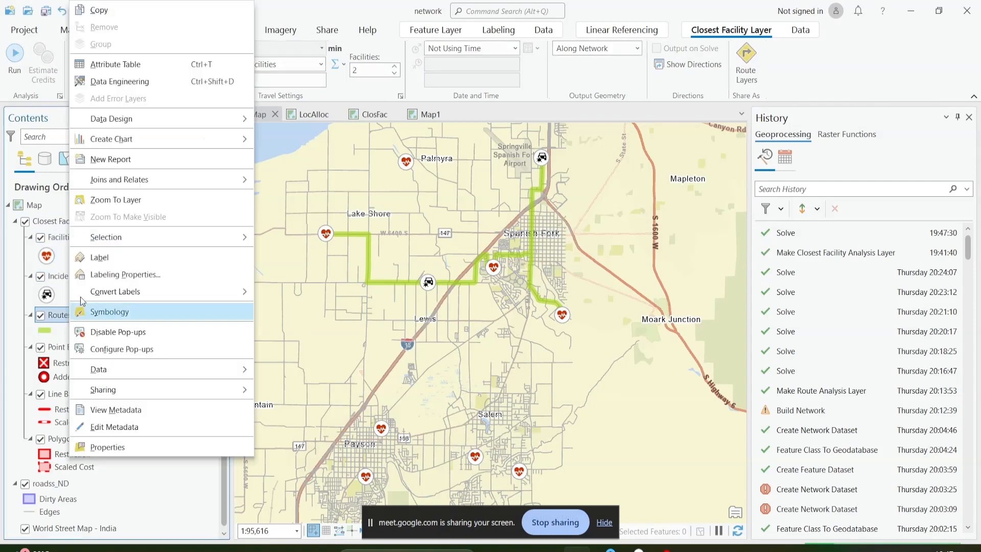
left_click(116, 64)
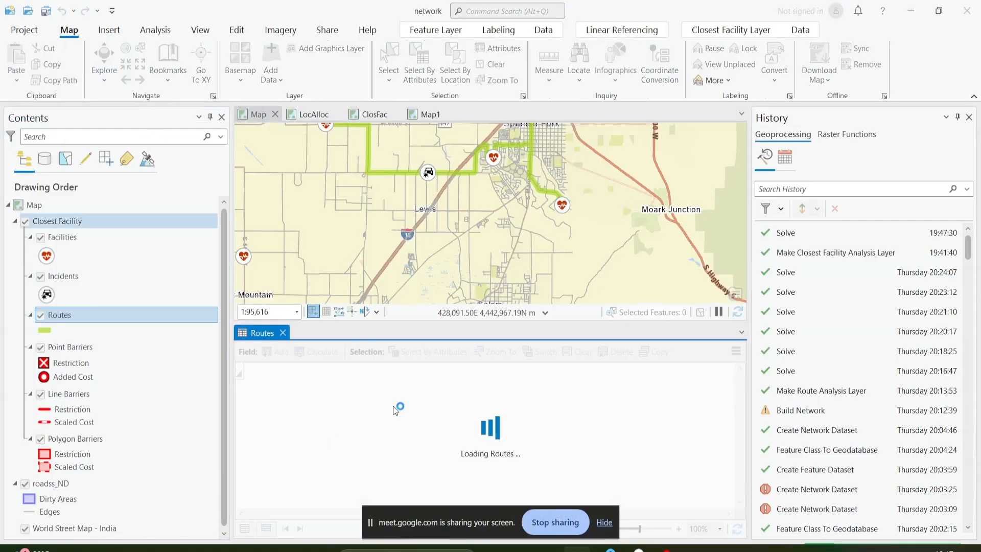
left_click_drag(501, 209, 536, 266)
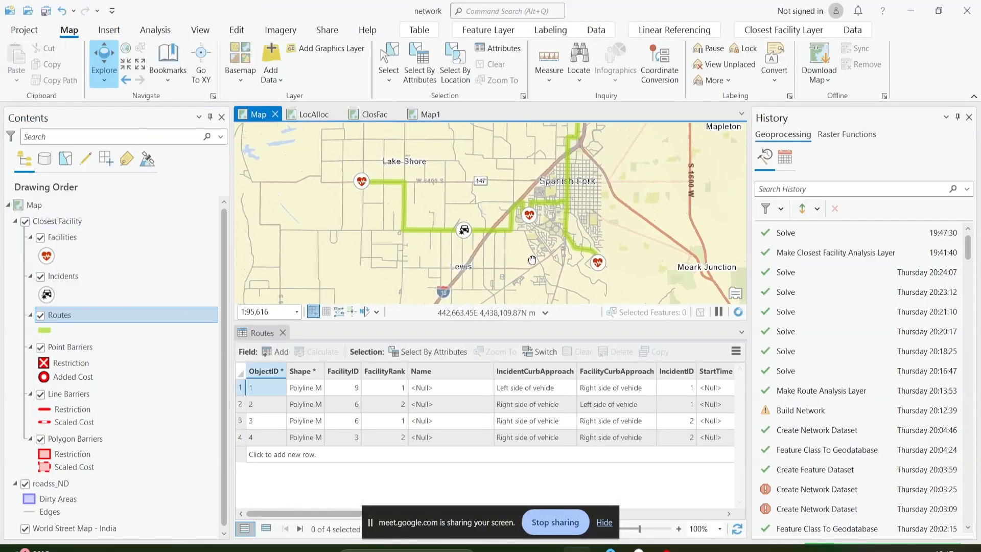
left_click(240, 388)
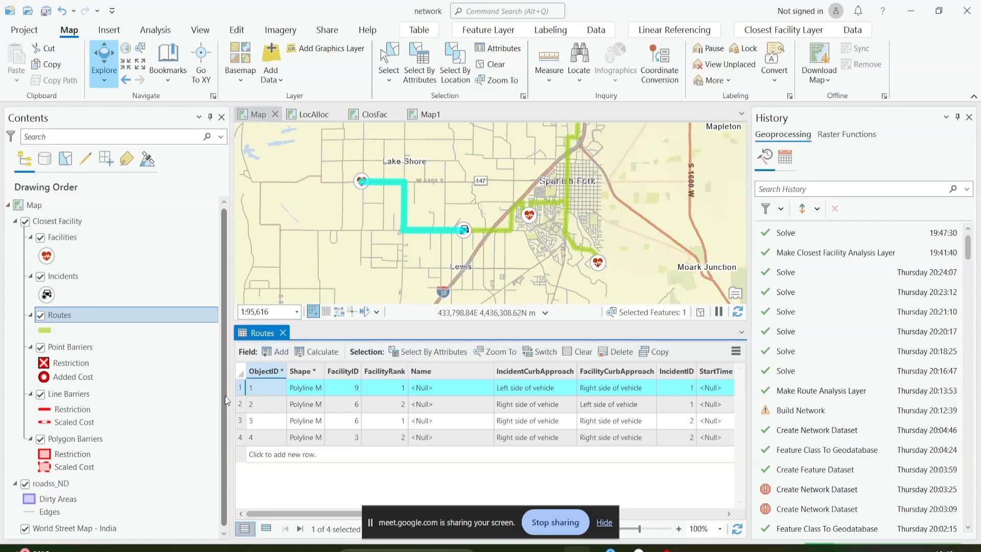
left_click(241, 405)
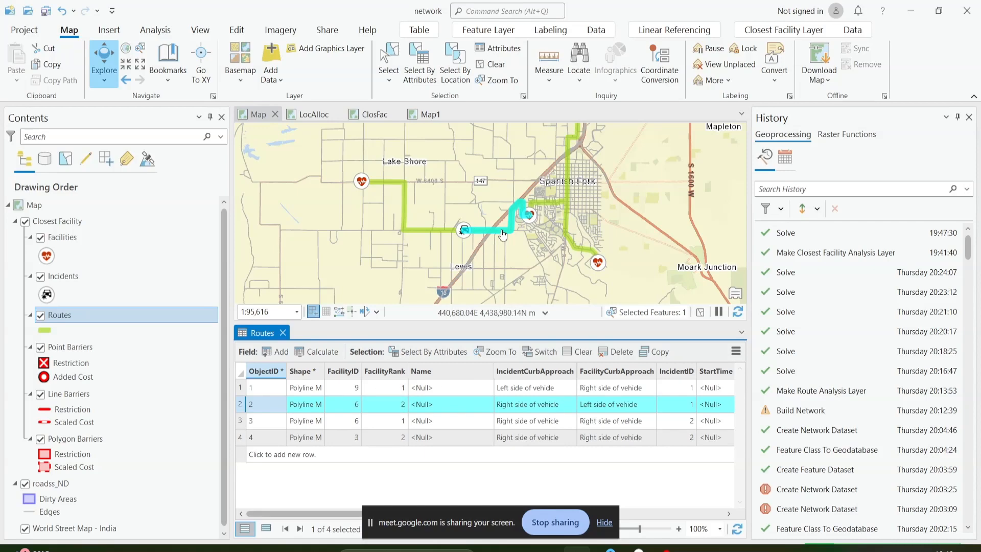
left_click_drag(345, 514, 588, 524)
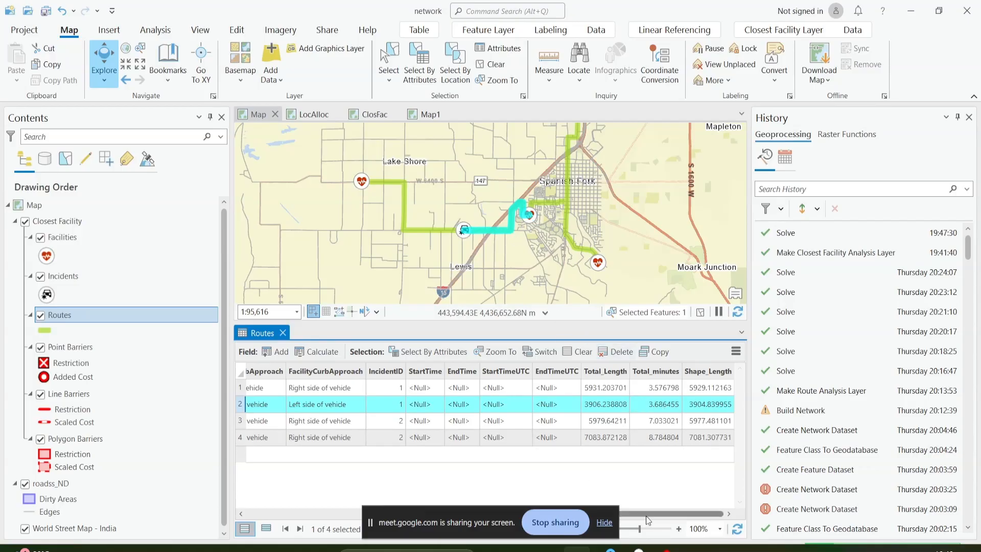
left_click_drag(645, 513, 287, 513)
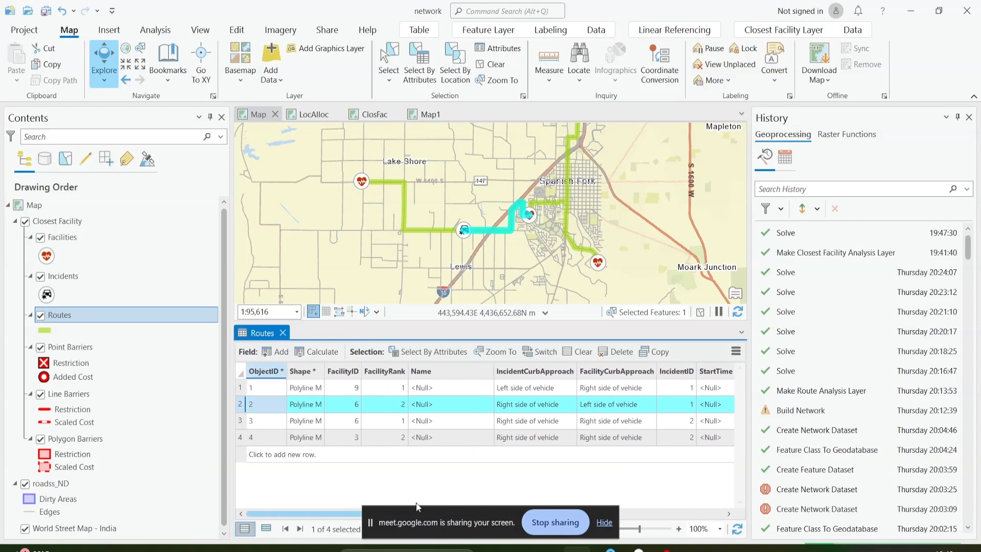
Highlight the two routes of incident 2 one after the other and compare their facility ranks, total length and total minutes.
left_click(245, 421)
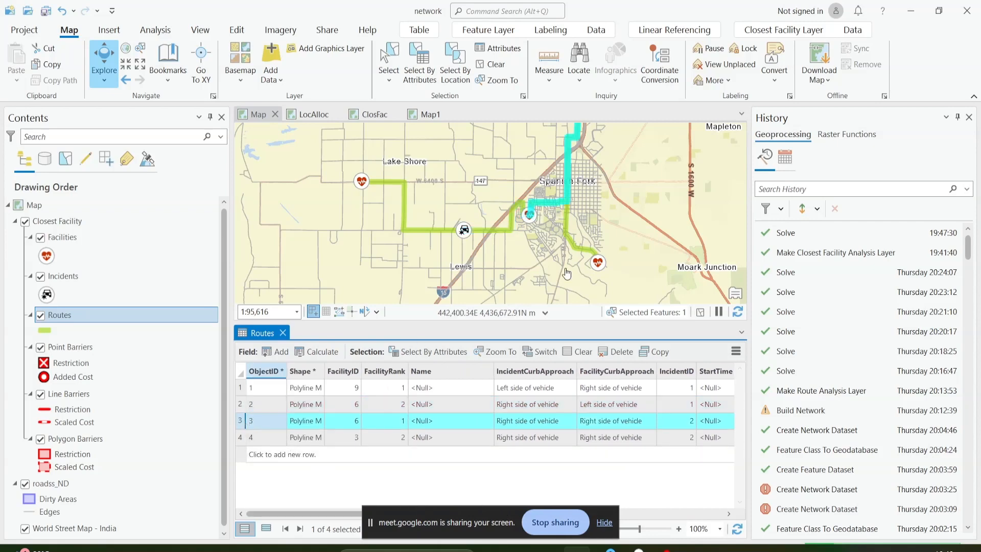
left_click_drag(592, 125, 551, 162)
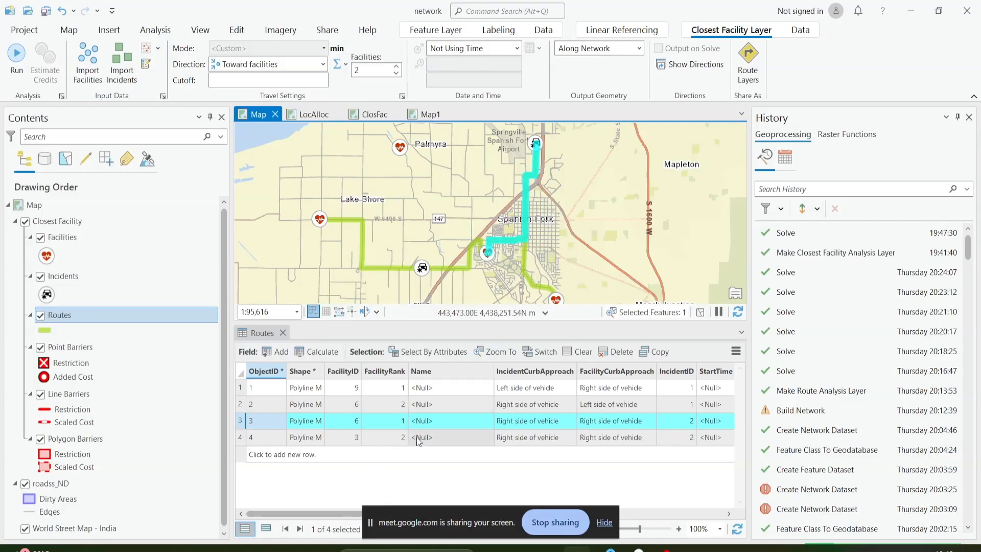
left_click_drag(340, 513, 676, 443)
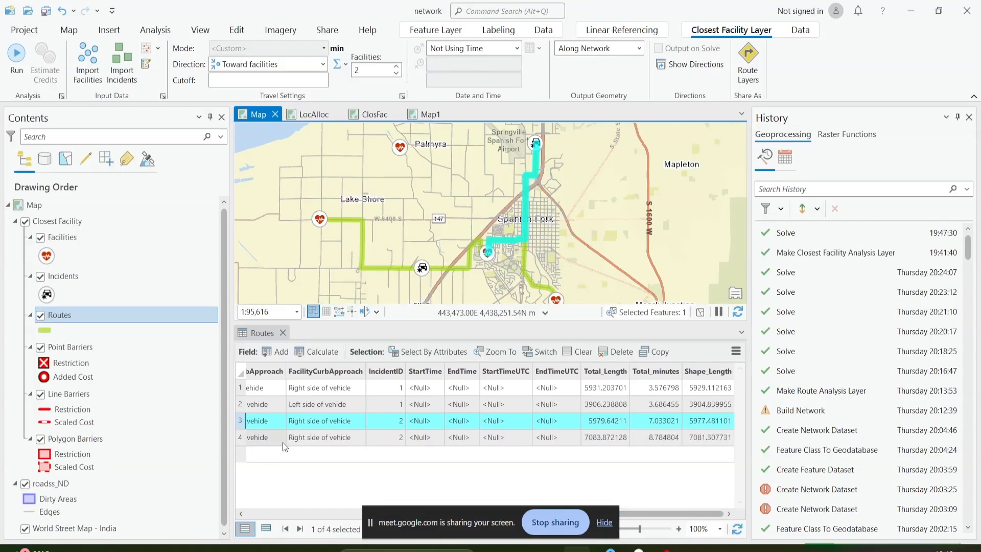
left_click(241, 440)
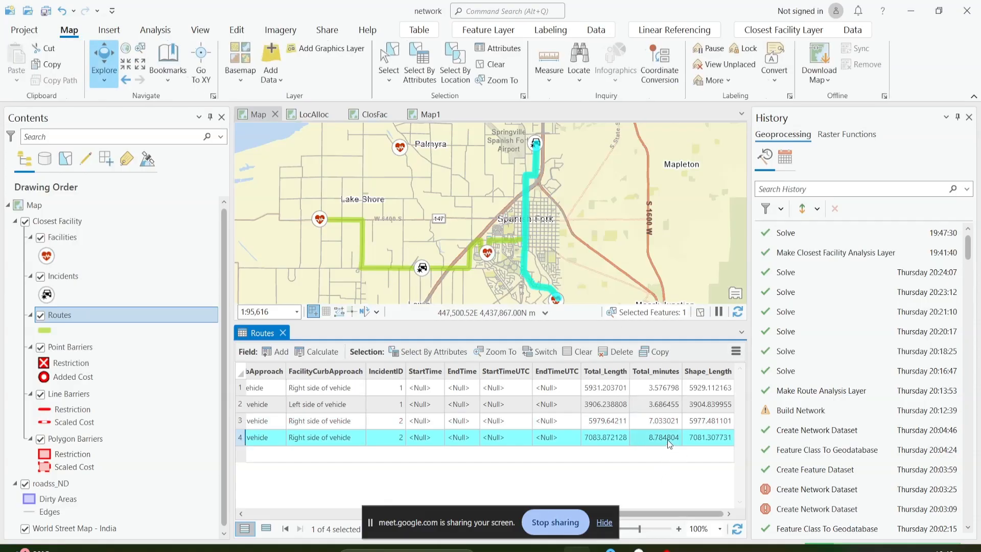
left_click_drag(663, 513, 661, 512)
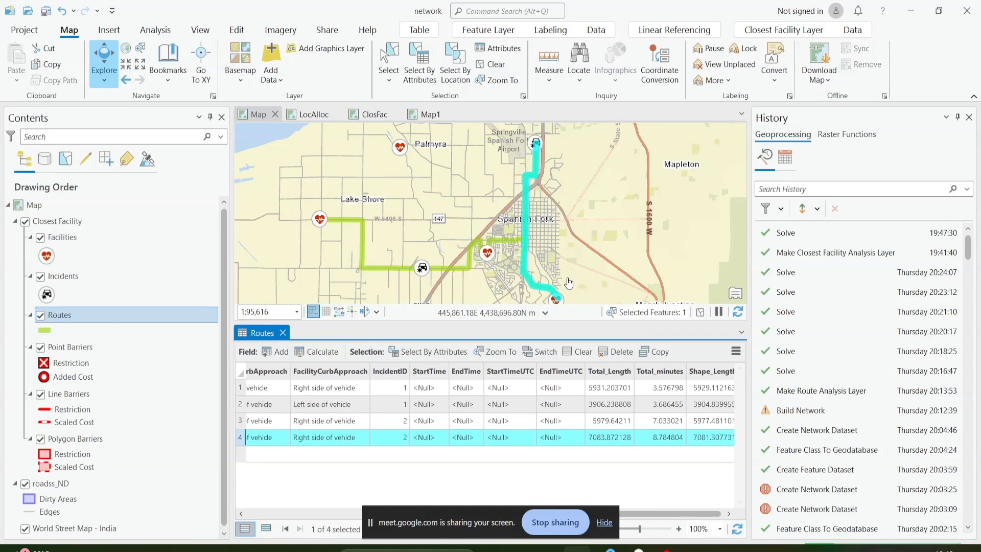
left_click_drag(545, 167, 544, 145)
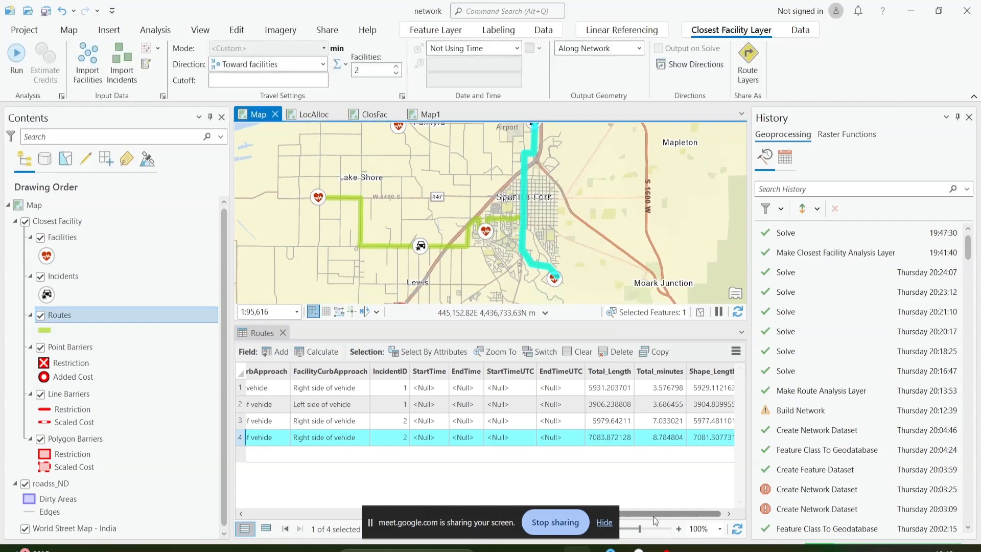
left_click_drag(654, 515, 476, 514)
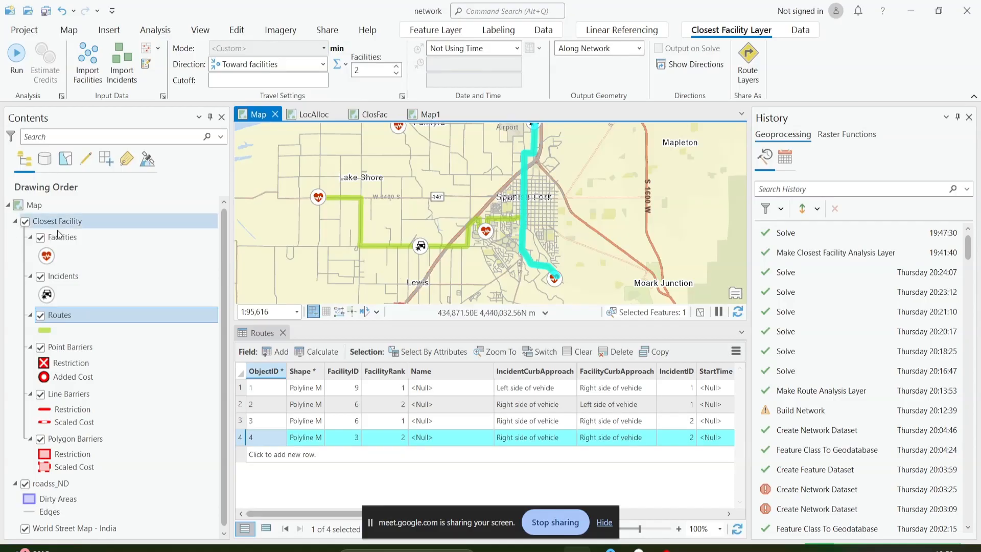
Search the symbol gallery for fire and apply the largest ArcGIS 2D Fire Station symbol to the Facilities layer.
left_click(53, 259)
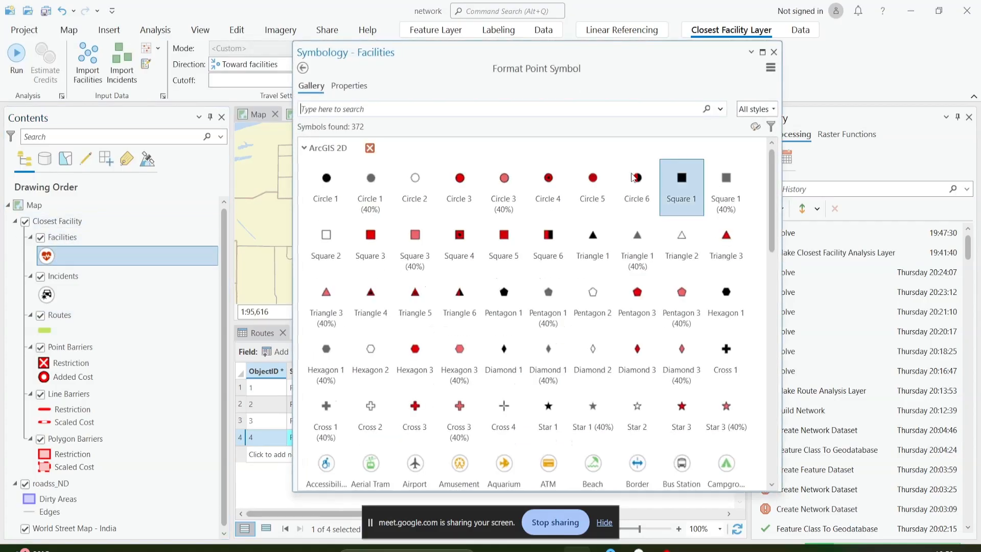
left_click(475, 109)
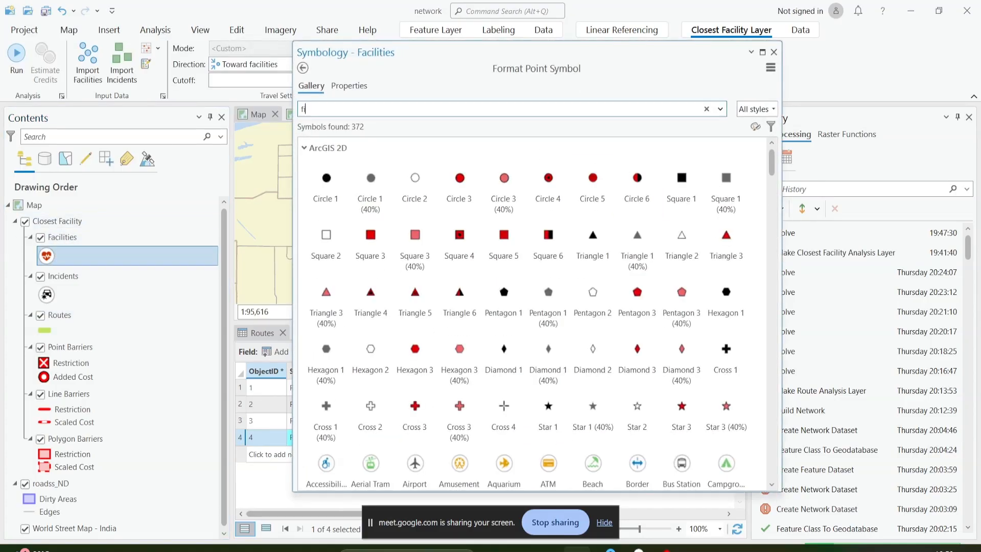
key("Return")
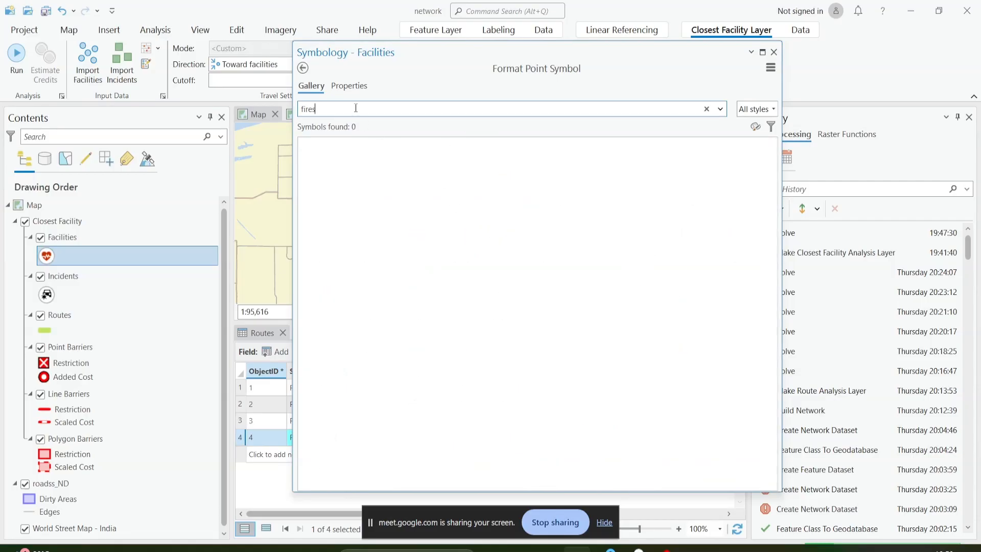
key("BackSpace")
key("Return")
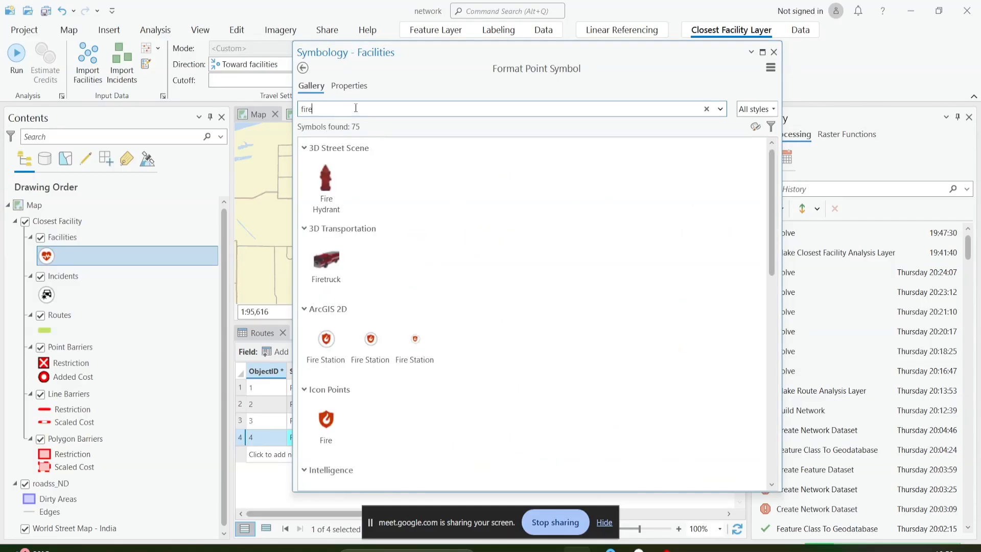
scroll(378, 210, "down", 1)
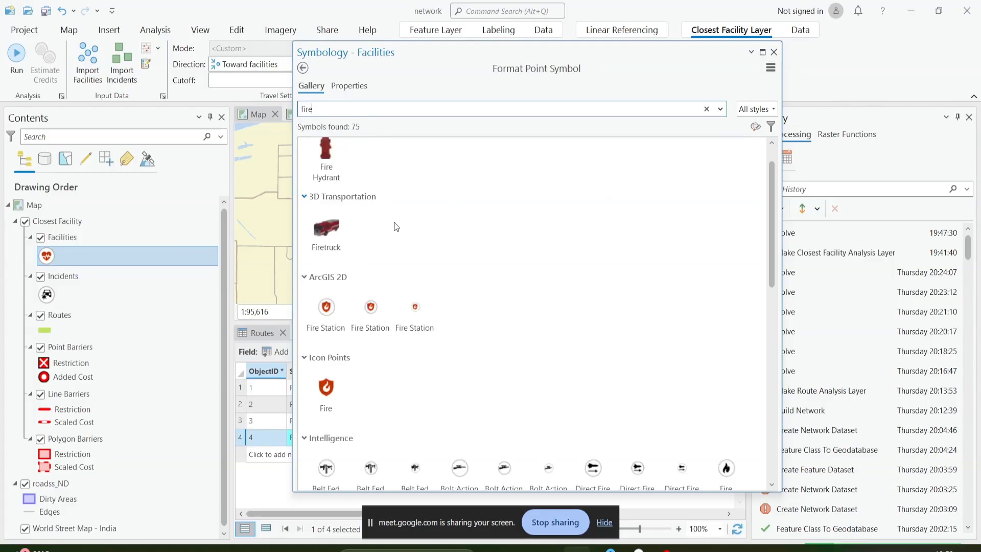
left_click(330, 334)
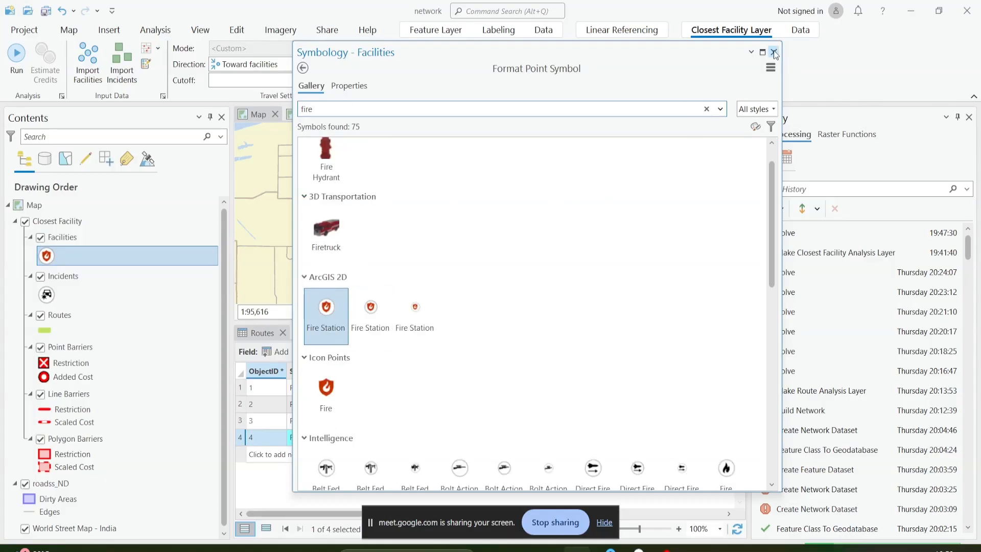
left_click(773, 51)
Search the symbol gallery for fire and apply the medium-sized Intelligence Fire symbol to the Incidents layer.
left_click(45, 299)
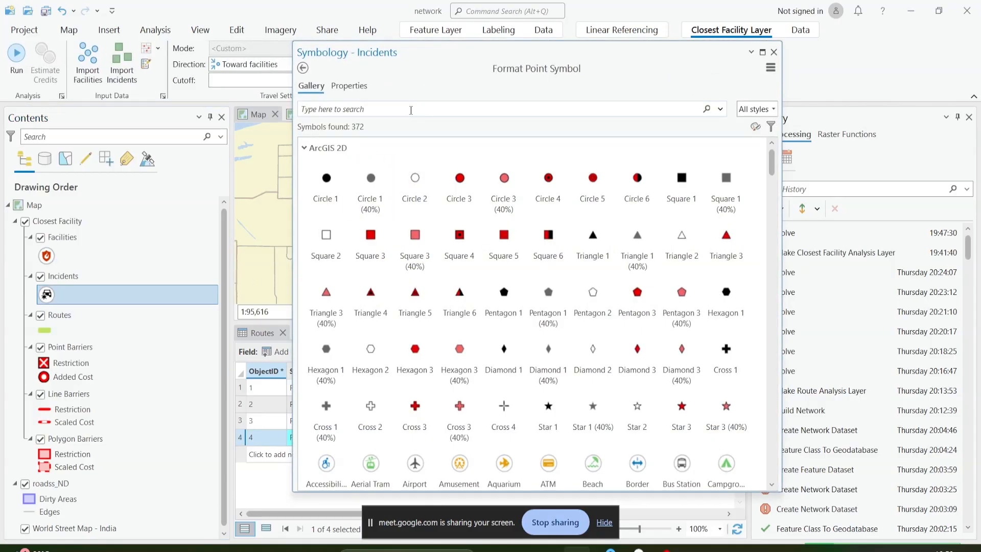
left_click(411, 110)
type("fire")
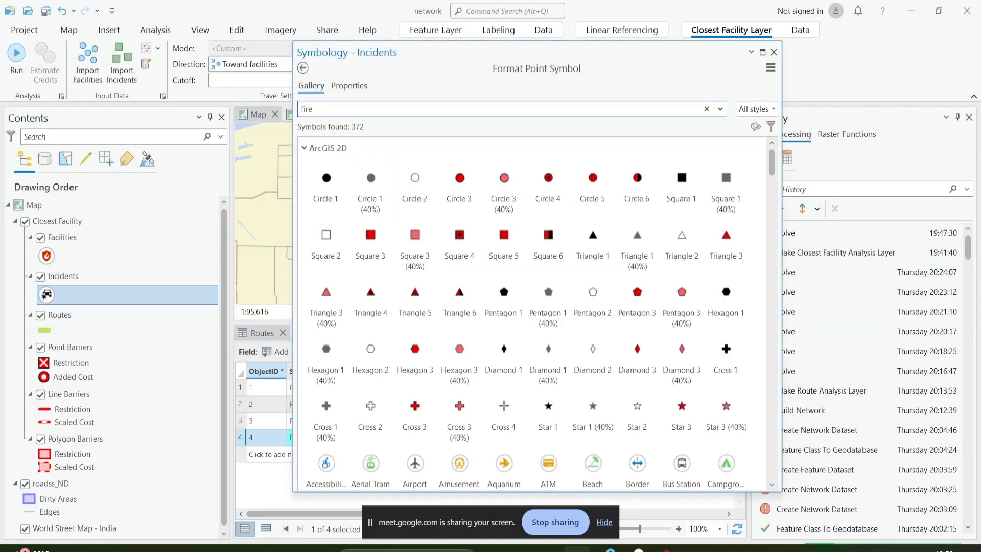
key("Return")
scroll(374, 330, "down", 6)
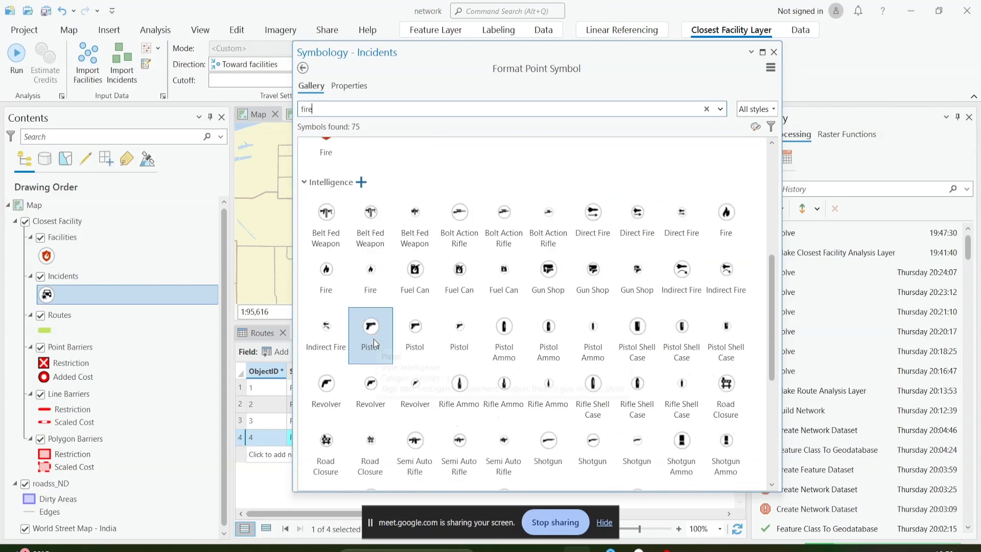
scroll(373, 339, "down", 1)
left_click(324, 243)
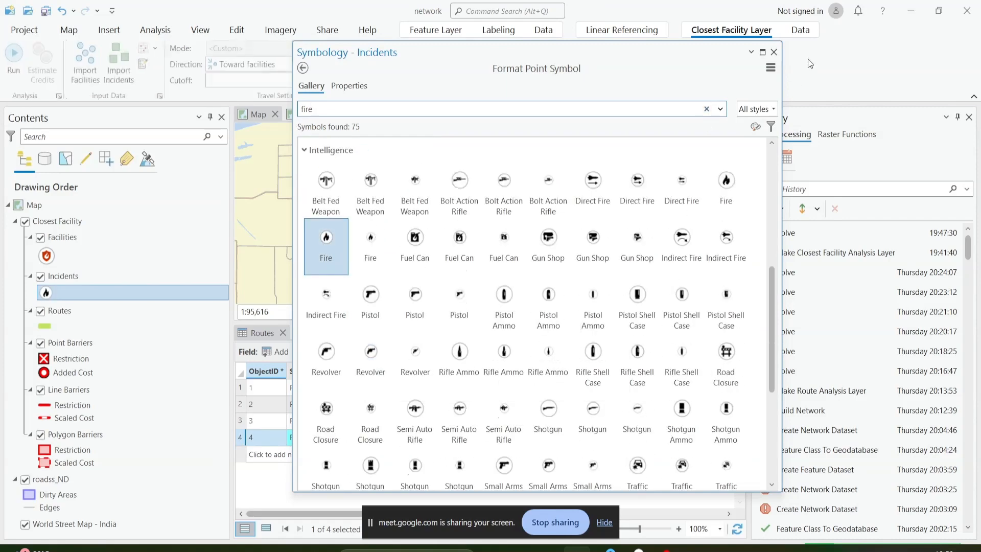
left_click(773, 53)
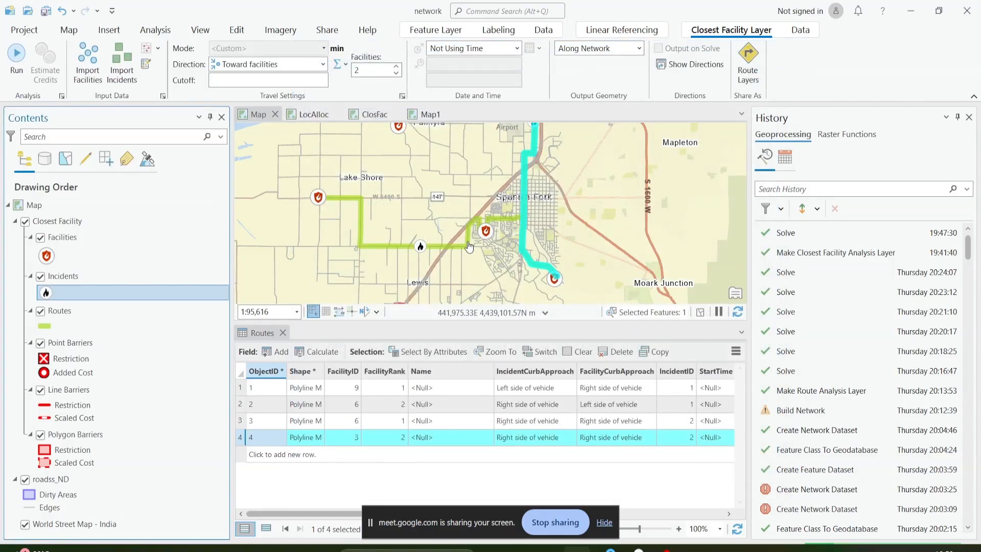
Close the Routes attribute table and clear the selected route on the map.
scroll(466, 244, "down", 2)
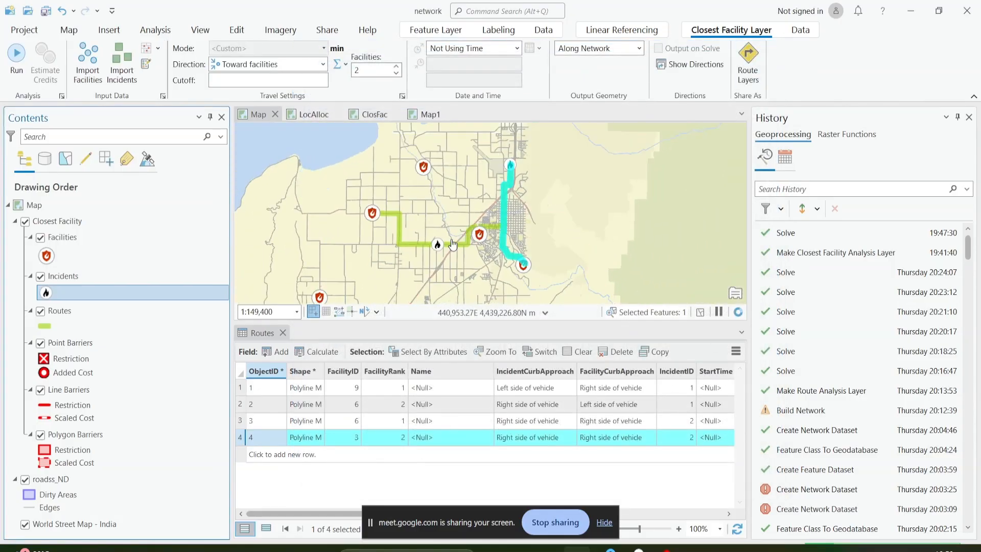
left_click(283, 332)
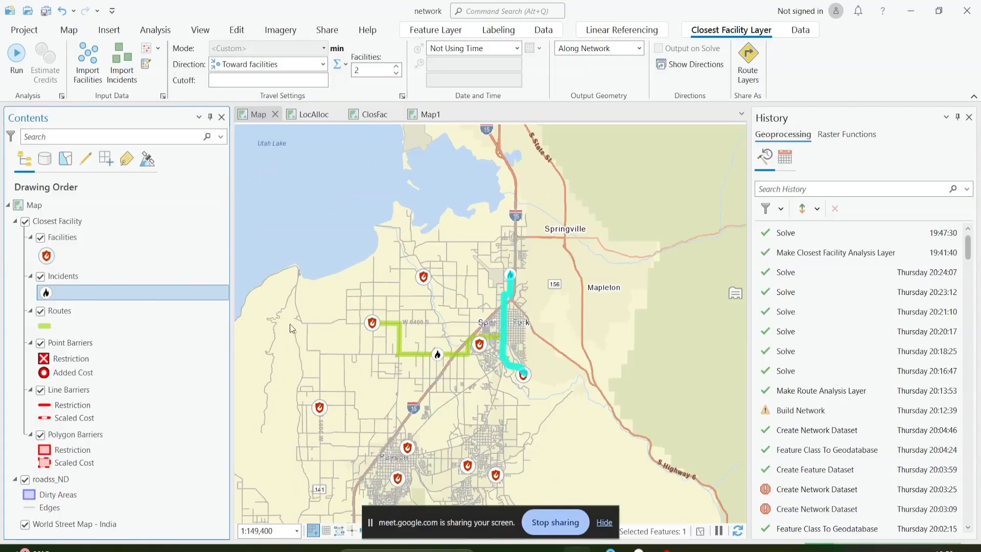
scroll(447, 361, "up", 2)
left_click_drag(448, 364, 537, 350)
scroll(529, 351, "down", 2)
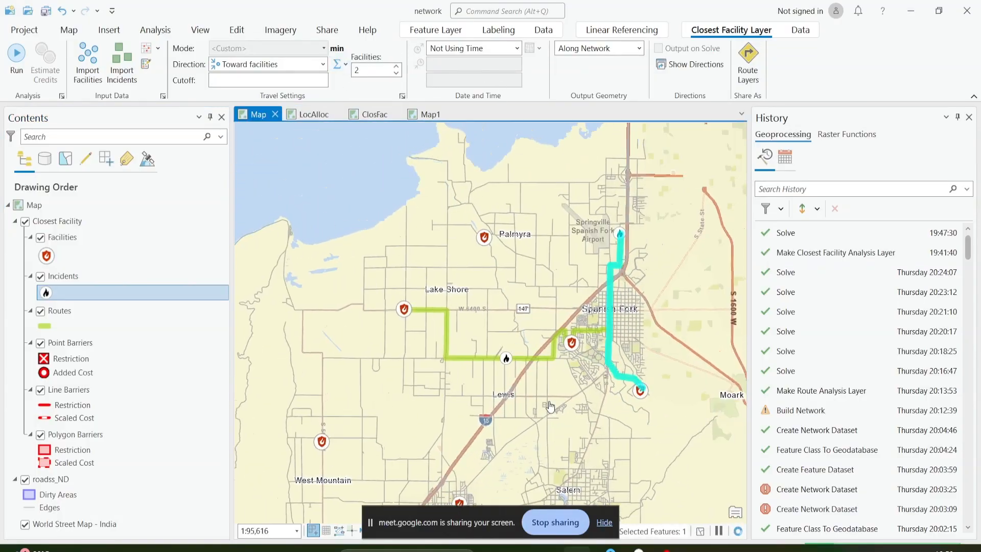
scroll(520, 361, "up", 2)
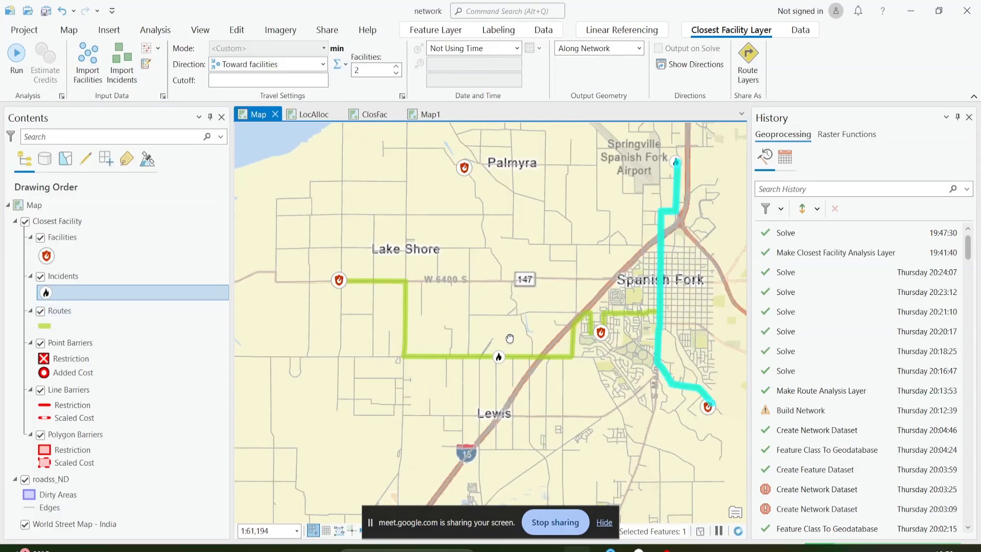
left_click_drag(508, 349, 461, 367)
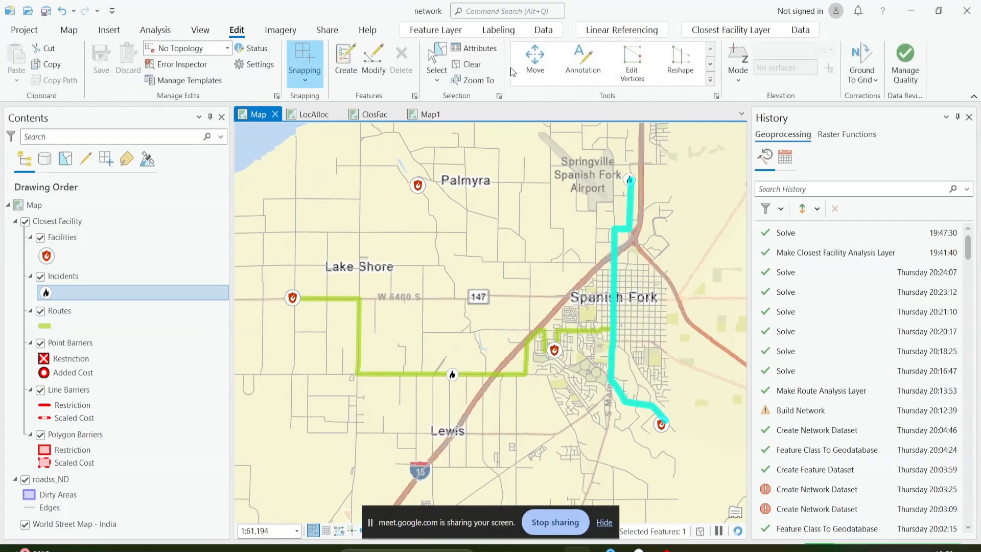
left_click(467, 65)
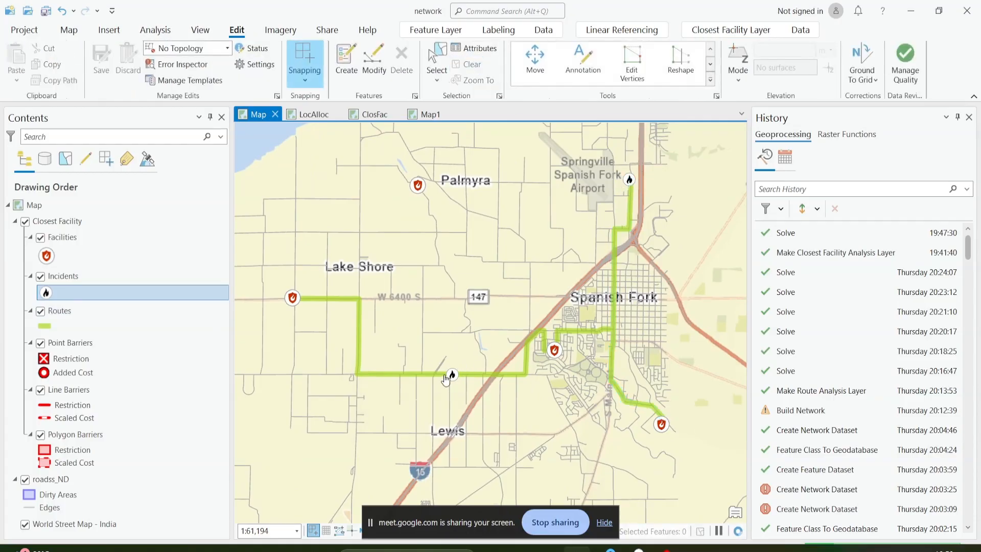
Examine on the map how the routes connect the fire incident near Lewis with the surrounding fire stations.
scroll(450, 370, "down", 2)
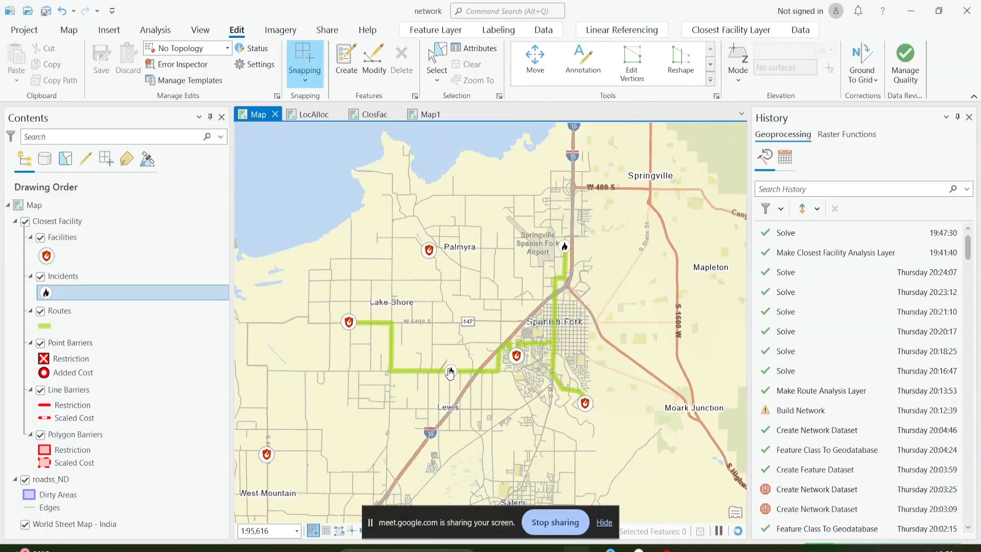
scroll(449, 372, "up", 2)
left_click_drag(452, 372, 468, 365)
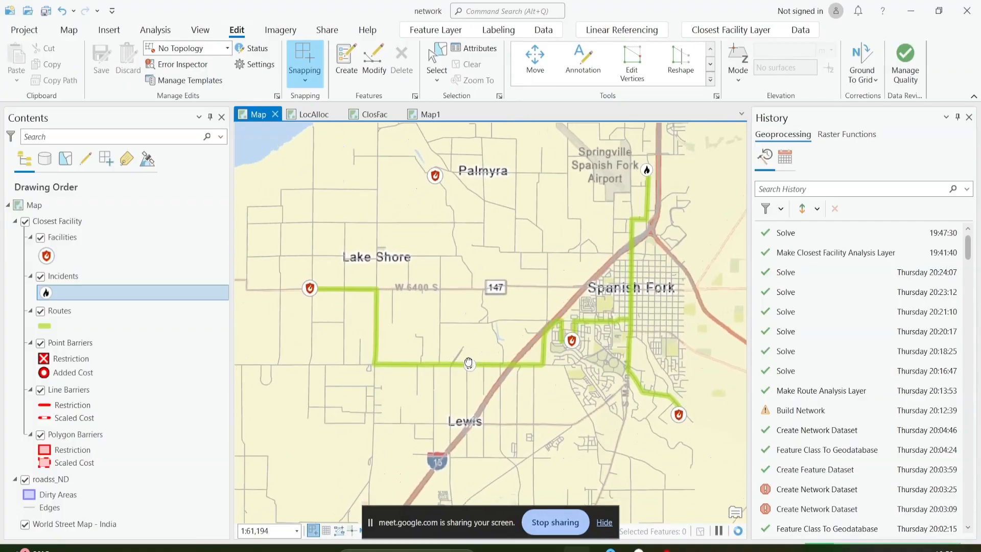
scroll(476, 346, "down", 2)
scroll(476, 347, "up", 4)
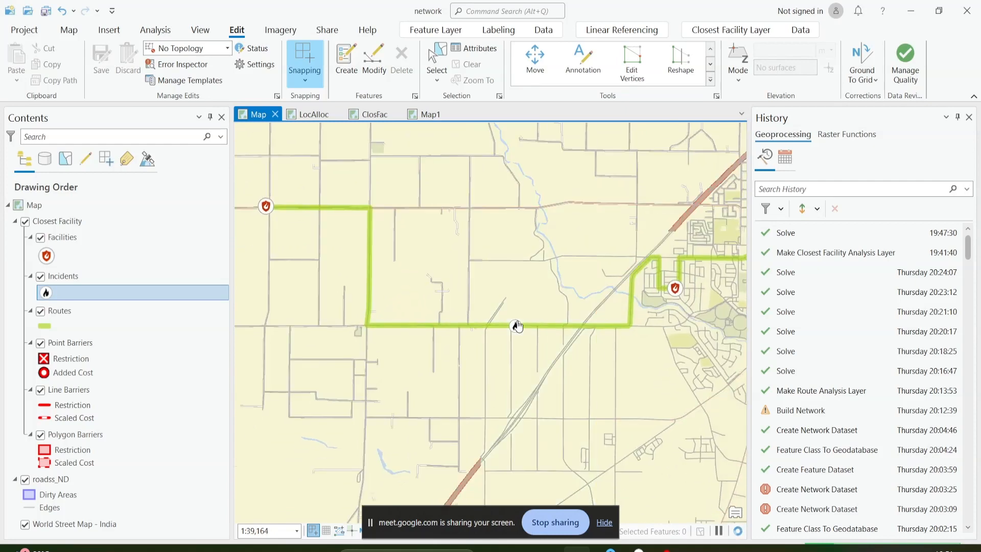
scroll(518, 326, "down", 2)
left_click_drag(534, 327, 531, 338)
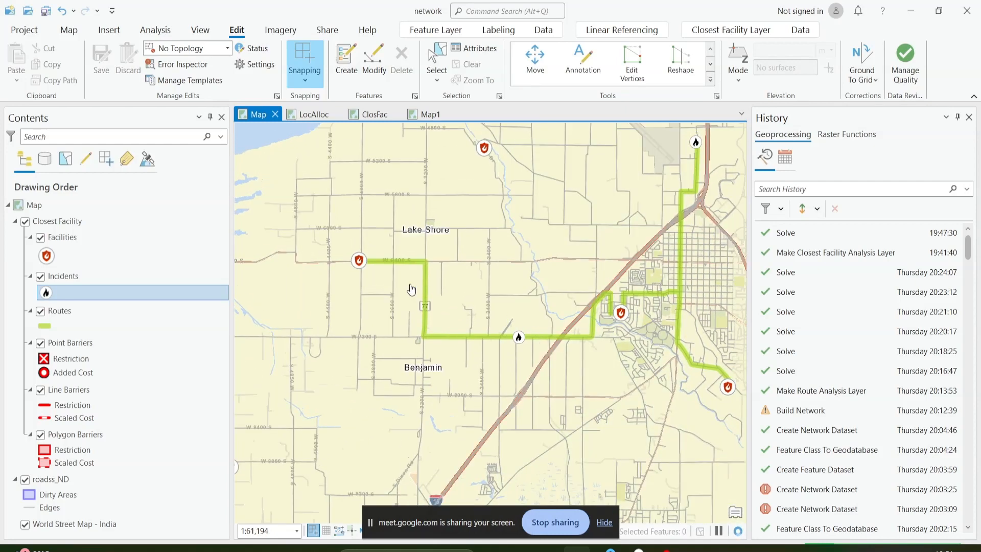
left_click_drag(471, 238, 453, 254)
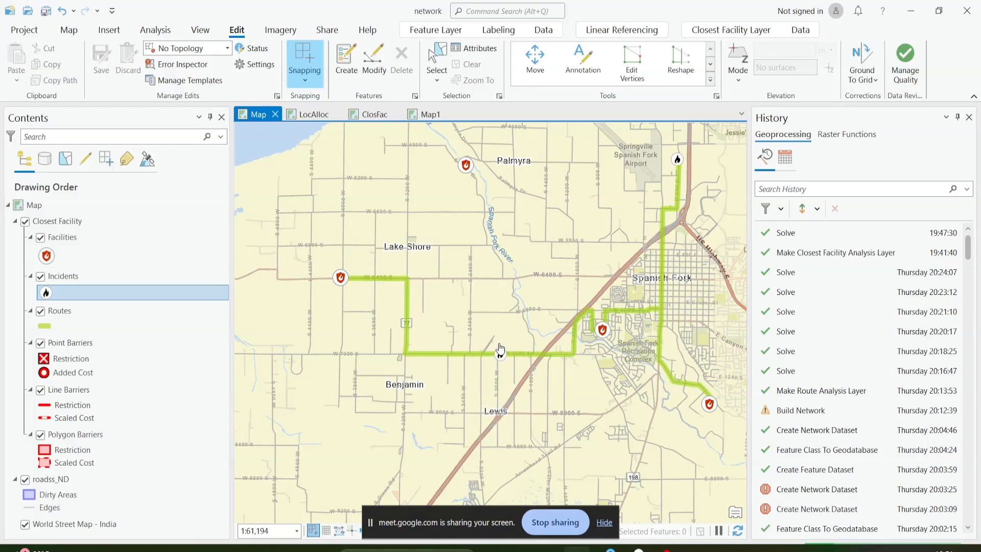
Set the travel direction of the Closest Facility layer to Away from facilities.
left_click(702, 31)
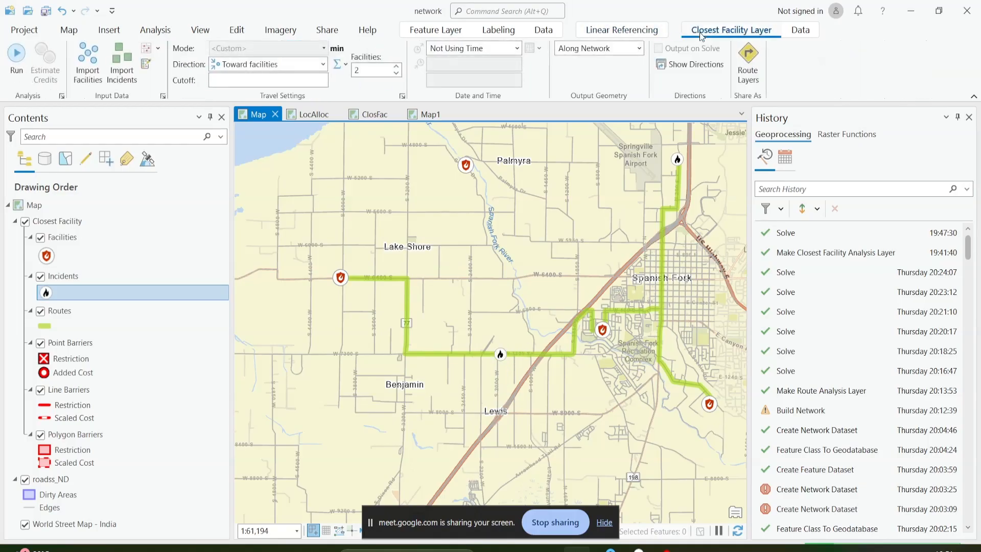
left_click(323, 64)
left_click(276, 82)
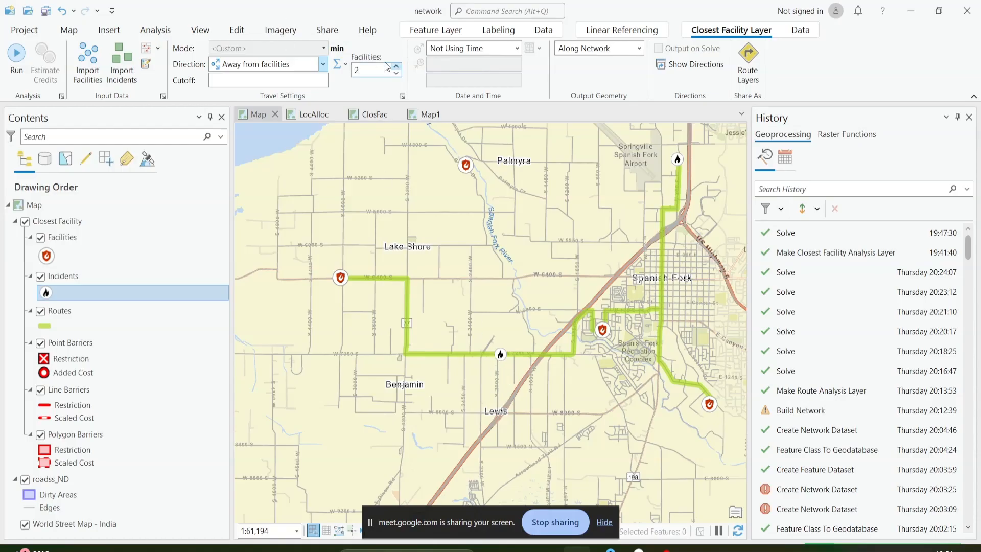
Choose minutes as the impedance in the travel mode costs of the Closest Facility layer properties and accept the settings.
left_click(402, 96)
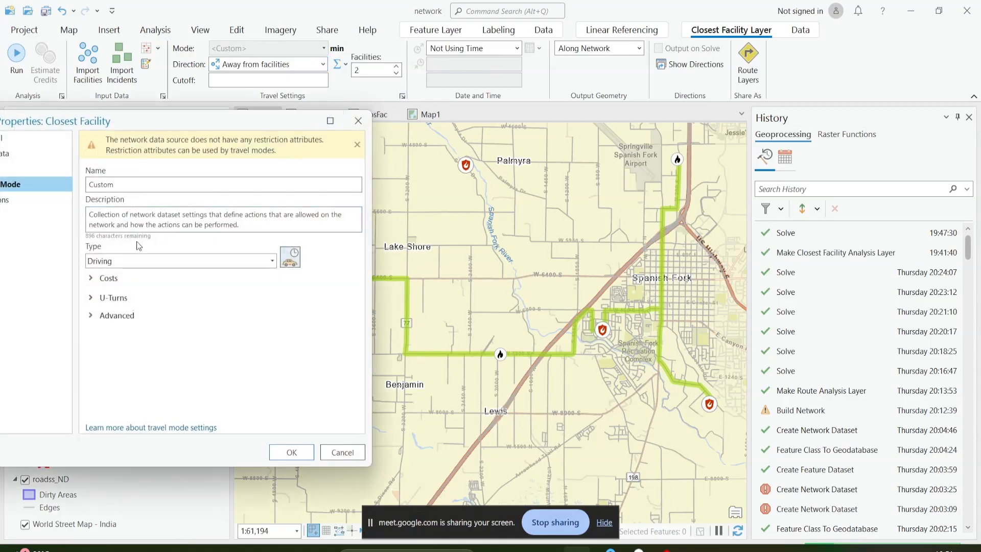
left_click(104, 279)
left_click(106, 309)
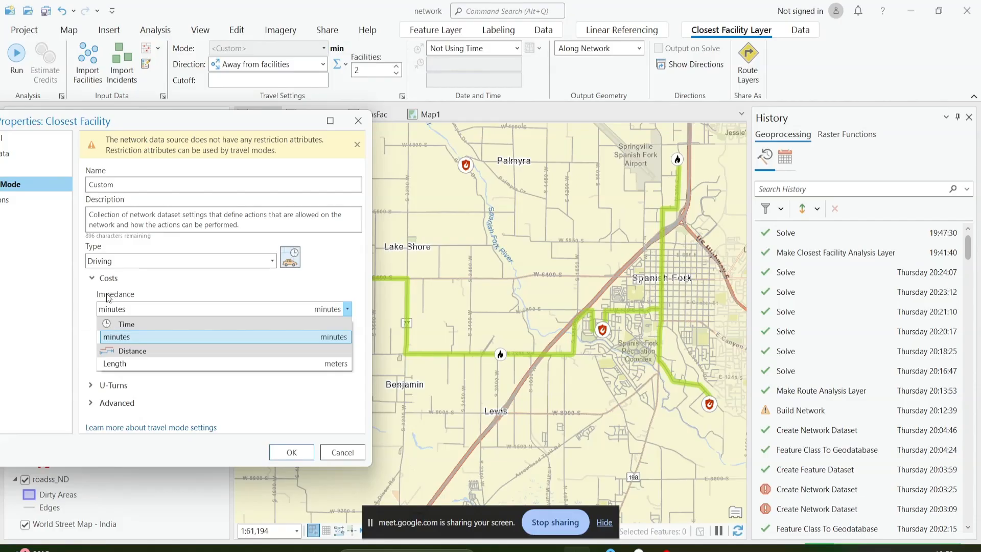
left_click(121, 337)
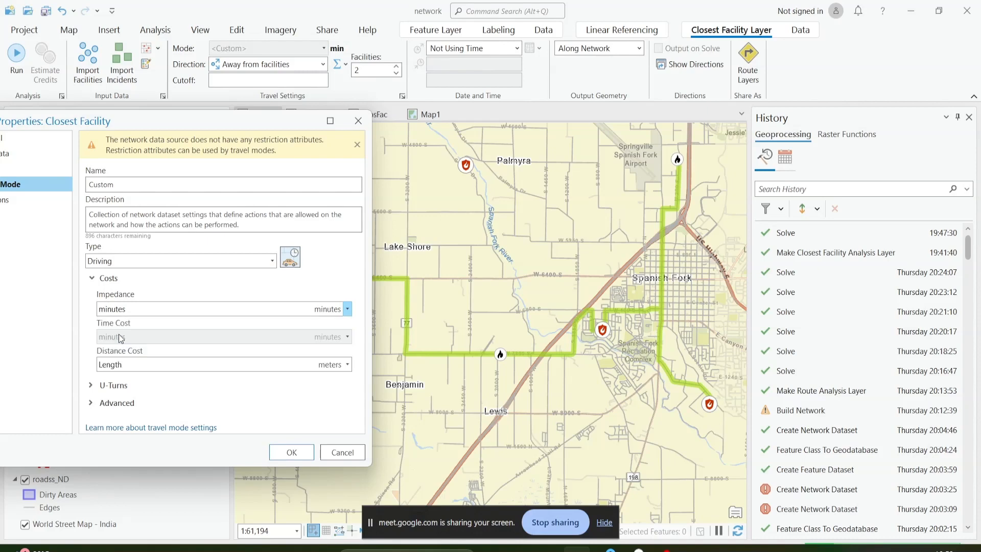
left_click(292, 454)
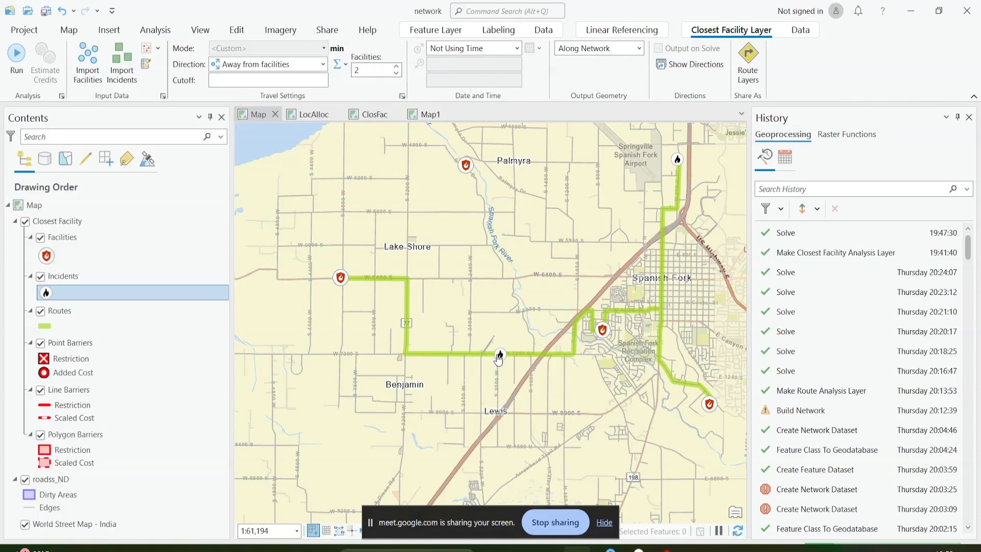
Run the closest facility analysis away from facilities, inspect the routes on the map and review the available travel directions.
left_click(17, 69)
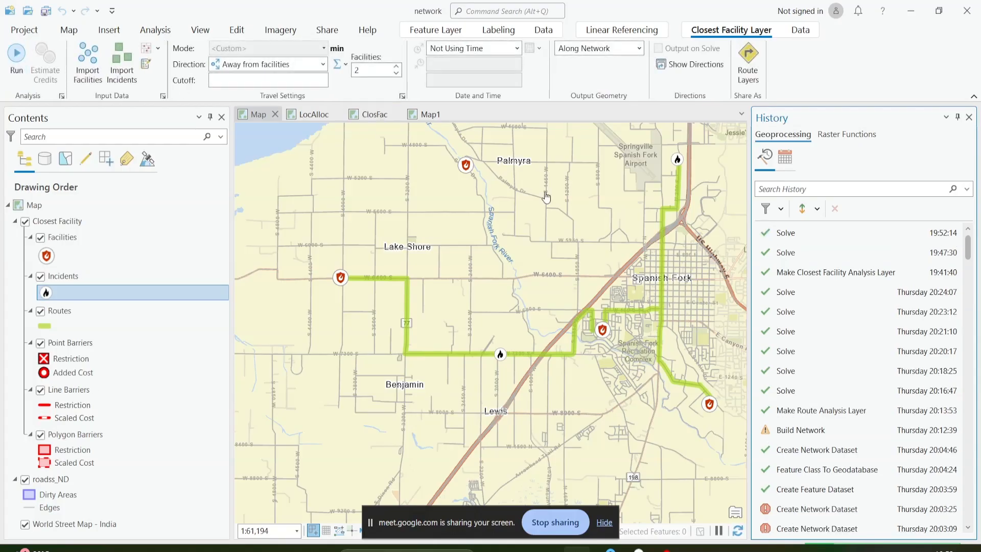
left_click_drag(581, 333, 550, 334)
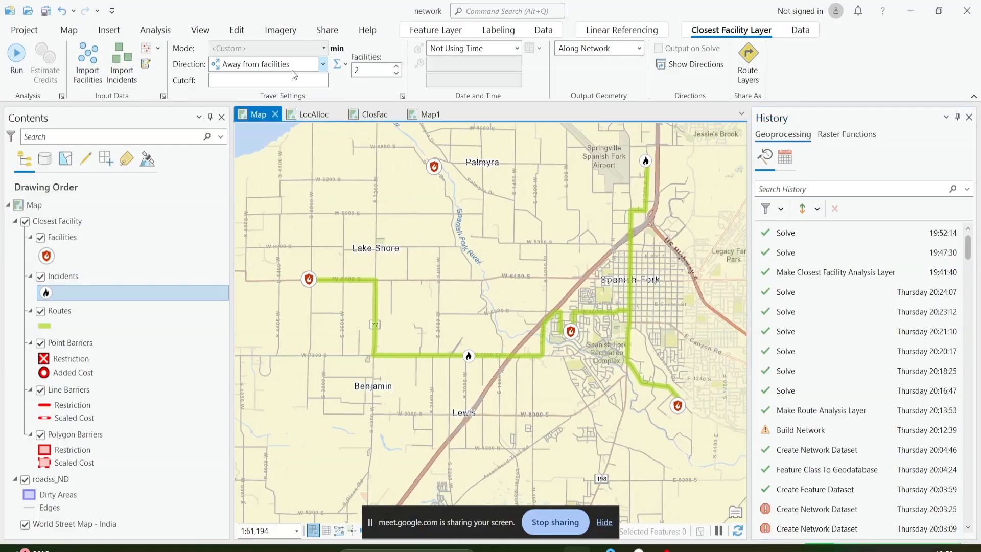
left_click(322, 65)
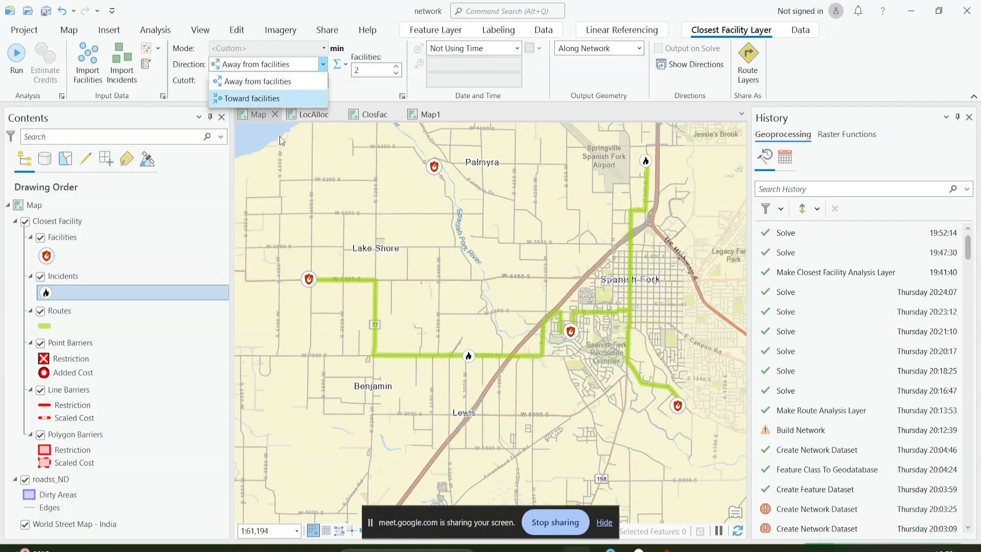
left_click(237, 29)
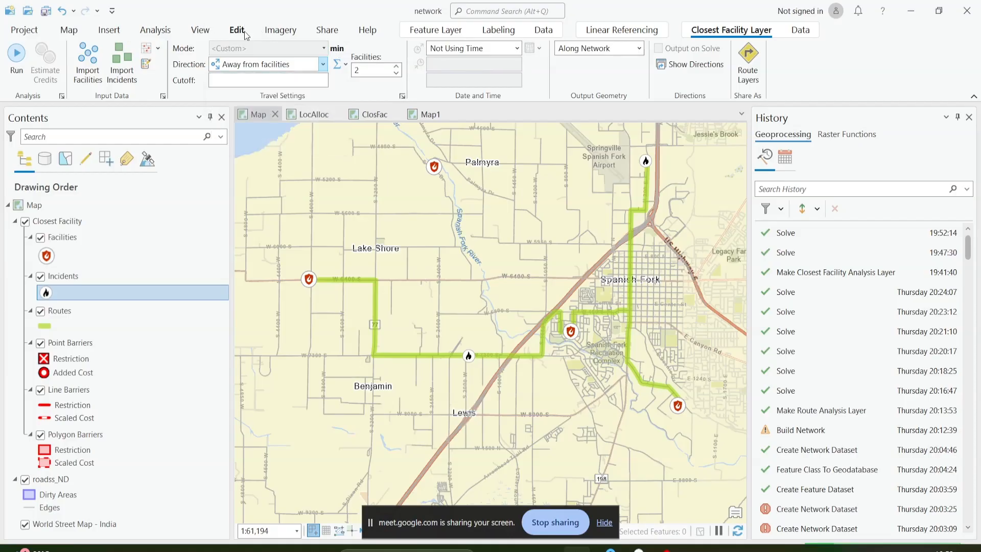
Draw a straight line restriction barrier across the north-south route segment between Lake Shore and Benjamin.
left_click(237, 29)
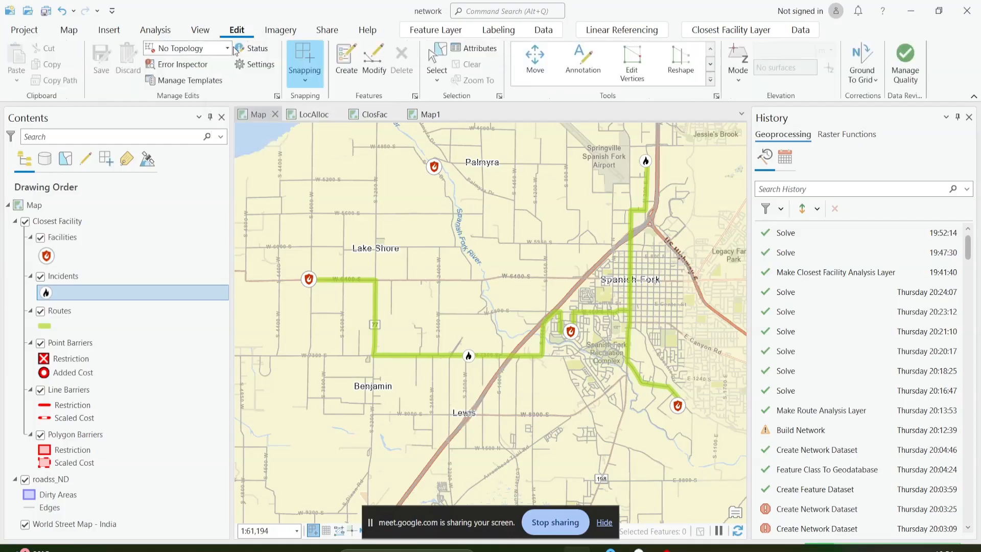
left_click(346, 62)
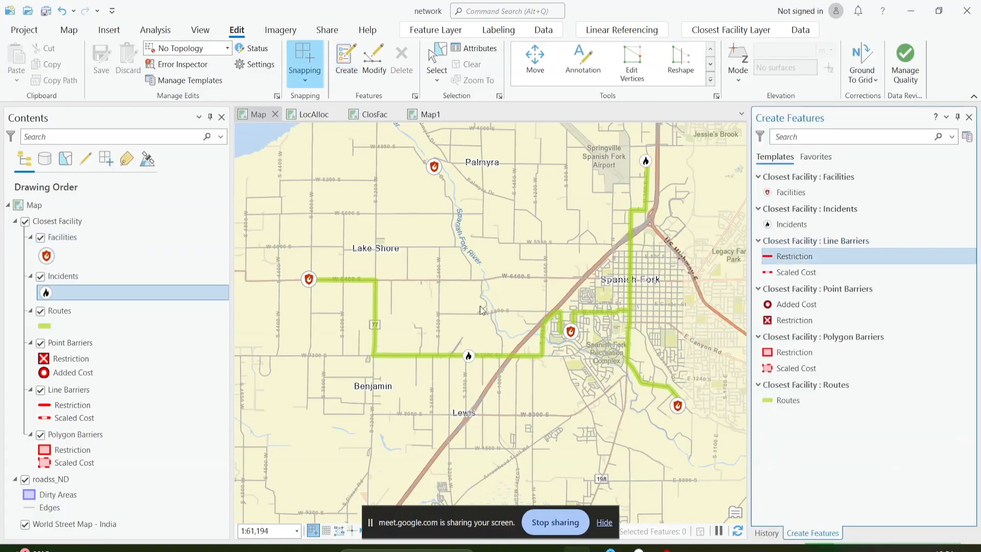
left_click(794, 256)
left_click(352, 322)
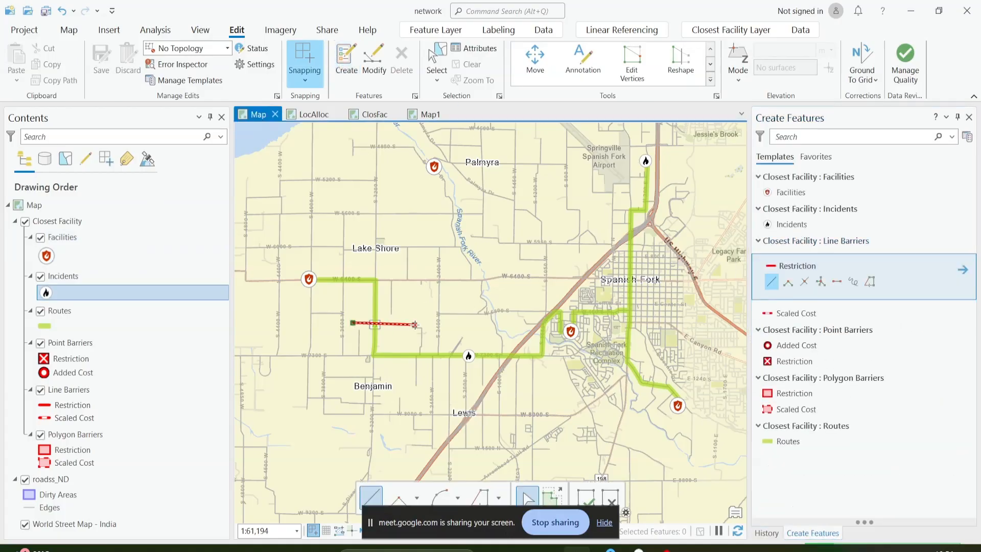
double_click(416, 323)
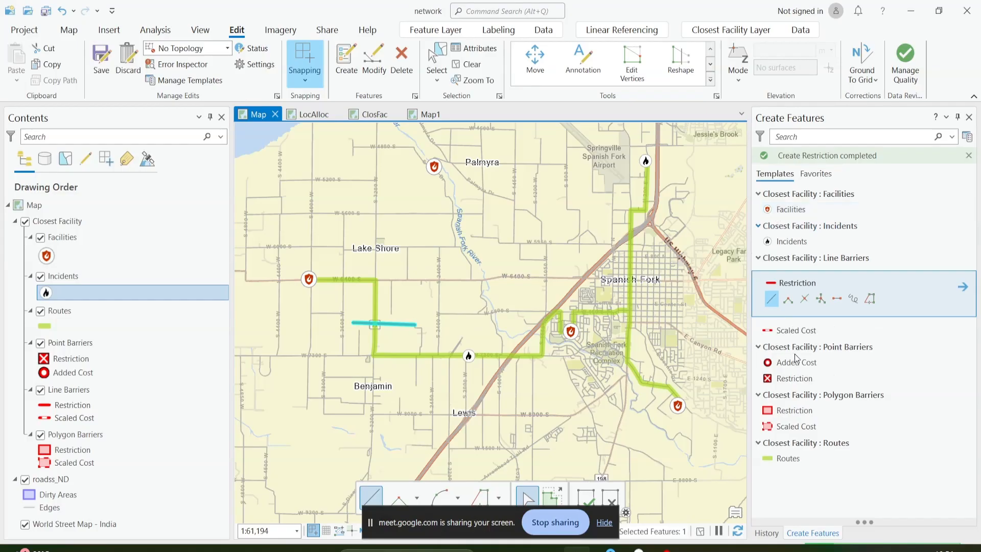
Place a point restriction barrier on the route just northeast of the fire station near Spanish Fork Recreation Complex.
left_click(792, 378)
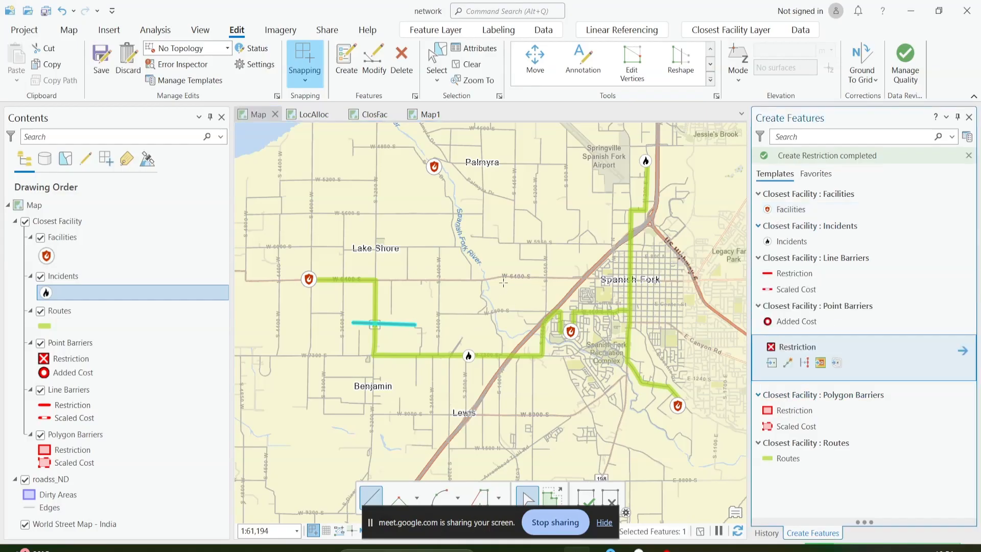
left_click(569, 318)
scroll(574, 318, "up", 3)
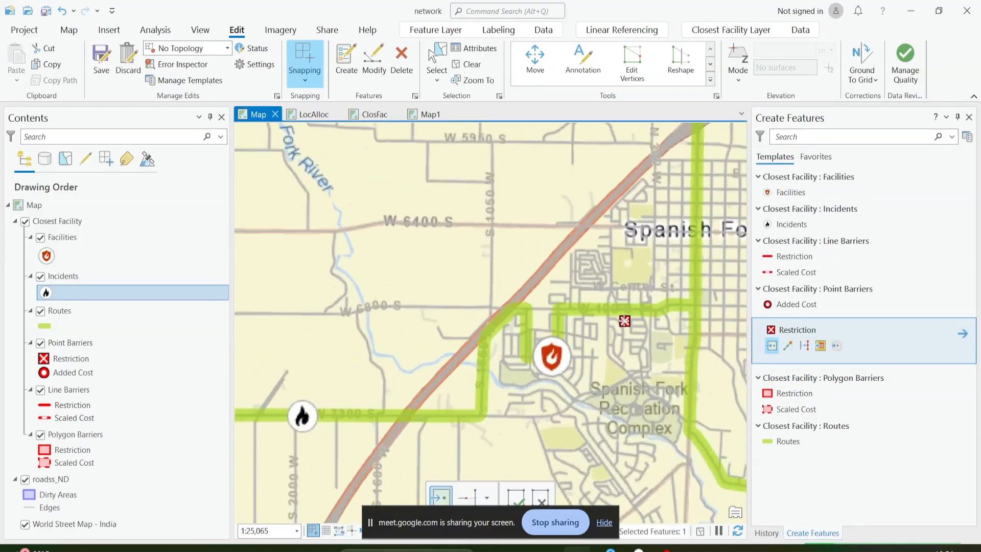
left_click(599, 309)
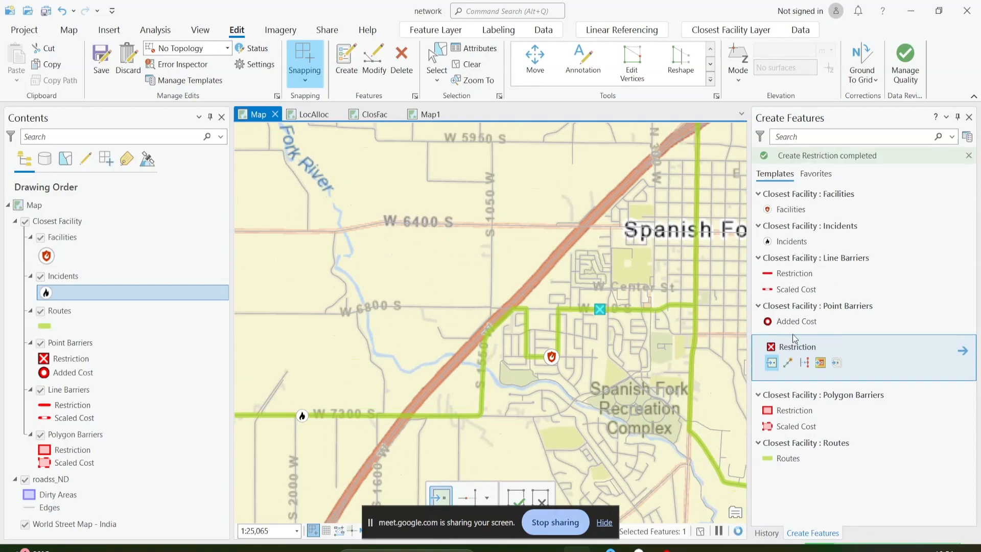
Draw a four-sided polygon restriction barrier over the Spanish Fork town grid, clear the selection and save the edits.
left_click(792, 410)
scroll(535, 292, "down", 5)
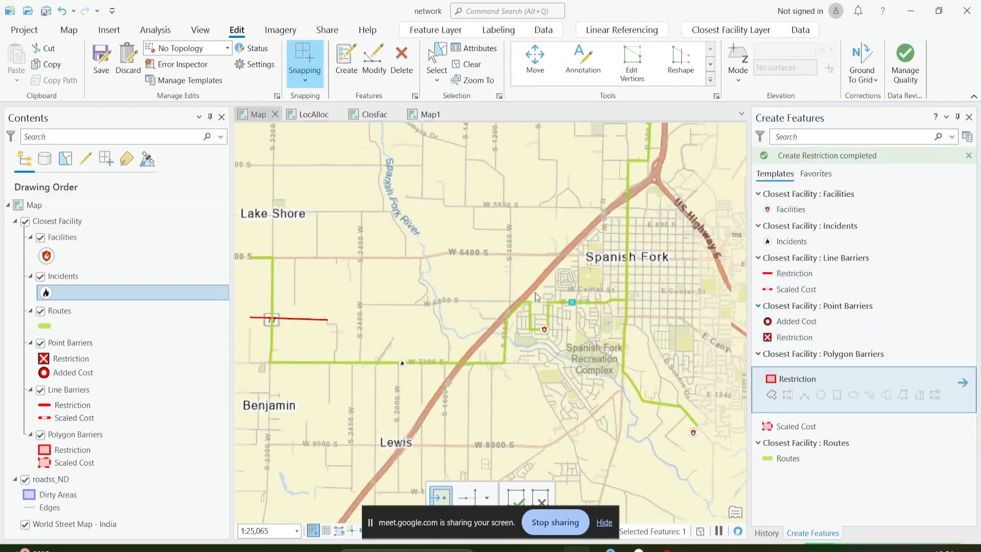
scroll(522, 263, "up", 2)
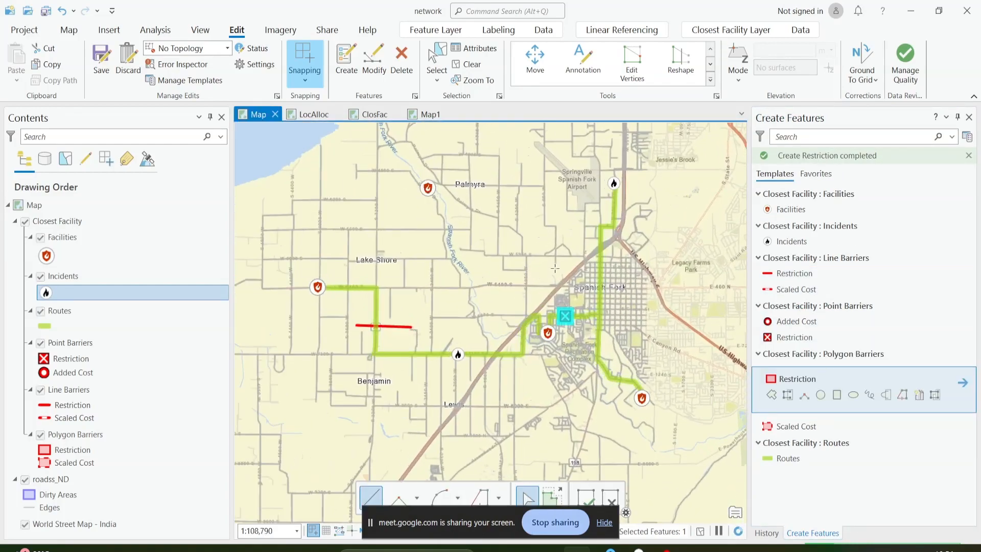
left_click(554, 267)
key("Escape")
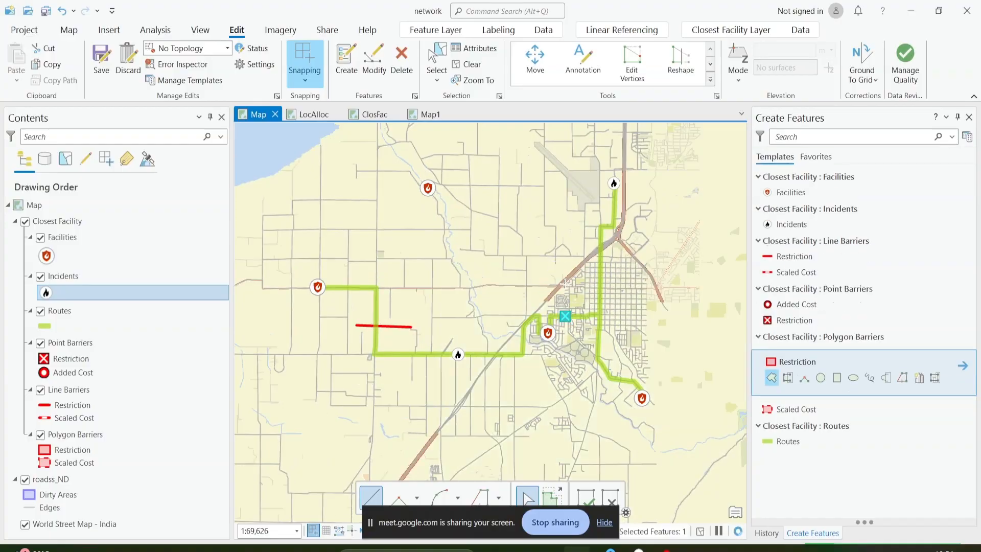
left_click(580, 276)
left_click(580, 298)
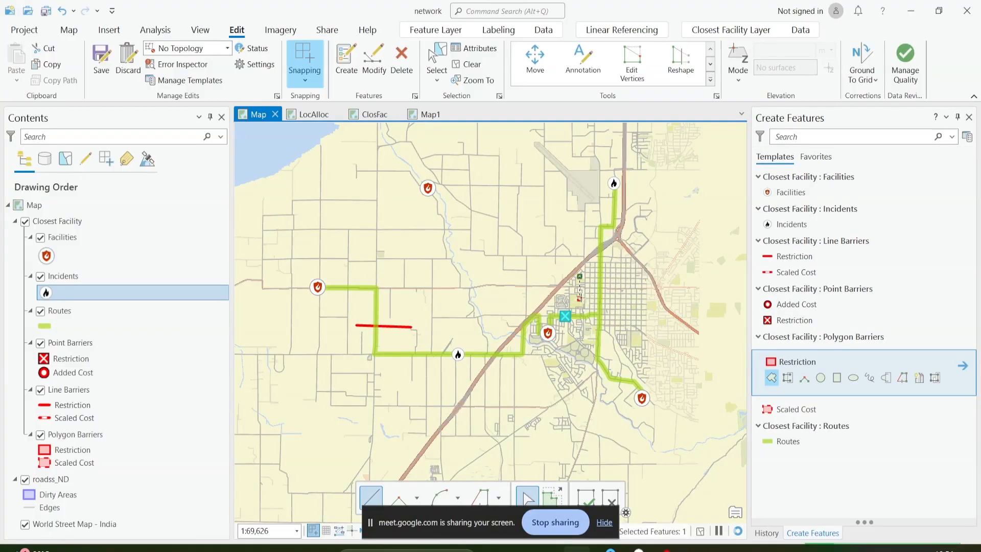
left_click(624, 301)
double_click(623, 276)
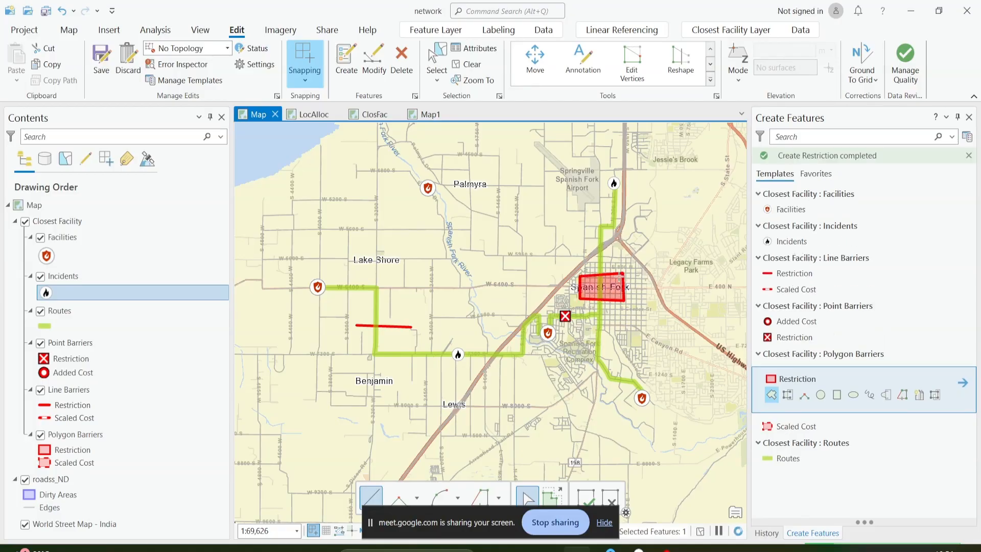
left_click(469, 64)
left_click(101, 57)
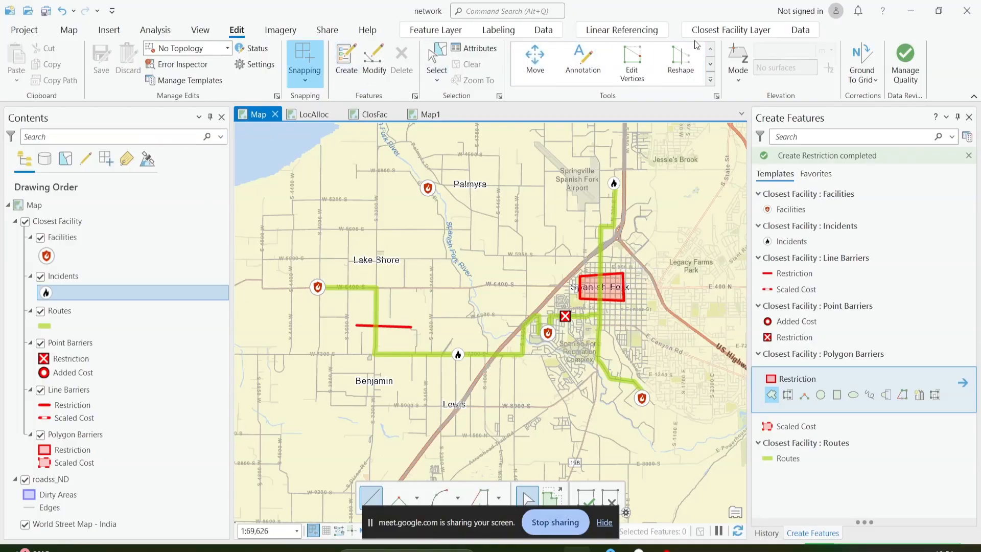
Rerun the closest facility analysis with the line, point and polygon barriers and inspect the routes on the map.
left_click(707, 31)
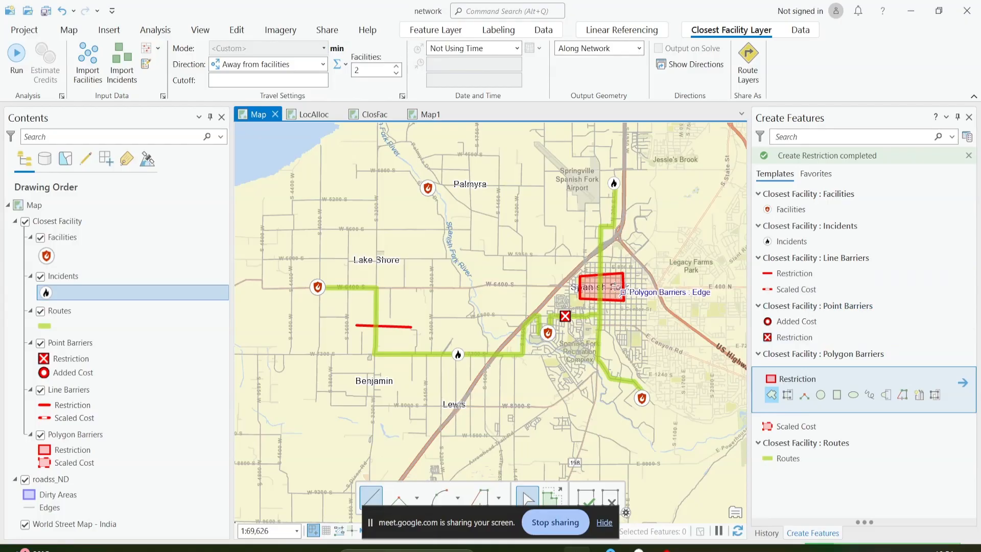
left_click(17, 53)
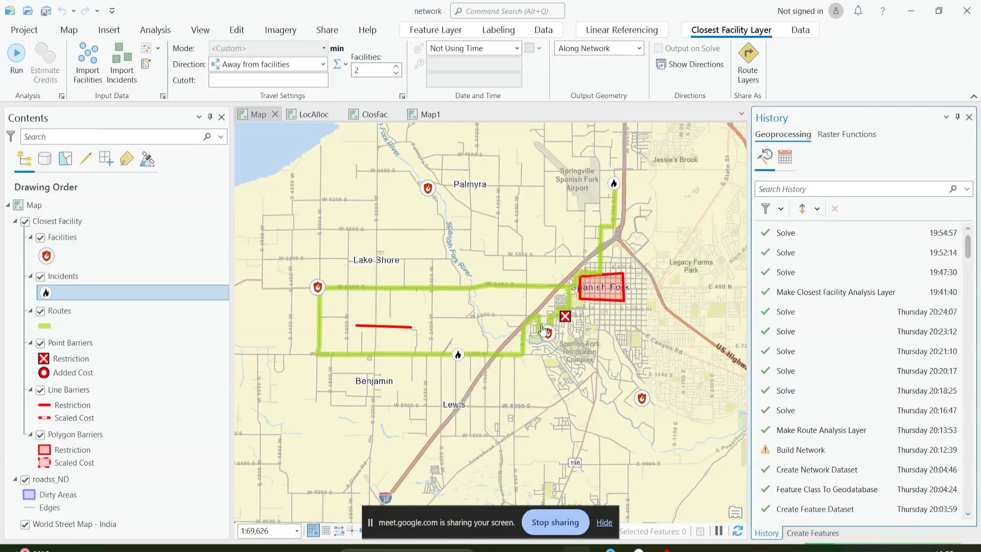
scroll(533, 321, "up", 2)
scroll(534, 321, "down", 2)
scroll(328, 314, "up", 2)
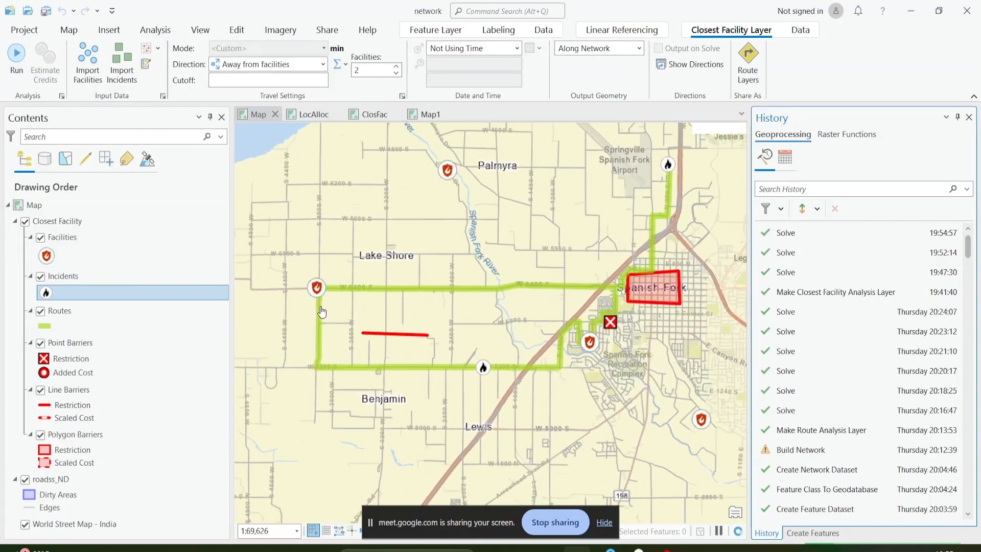
scroll(328, 314, "down", 2)
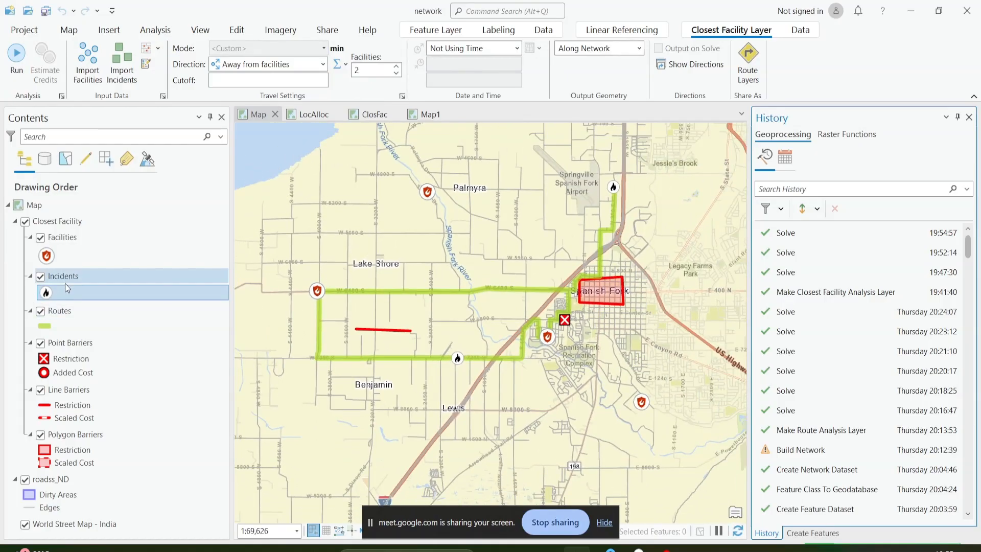
Open the attribute table of the Routes layer and highlight each of the four routes in turn on the map.
left_click(59, 310)
right_click(62, 311)
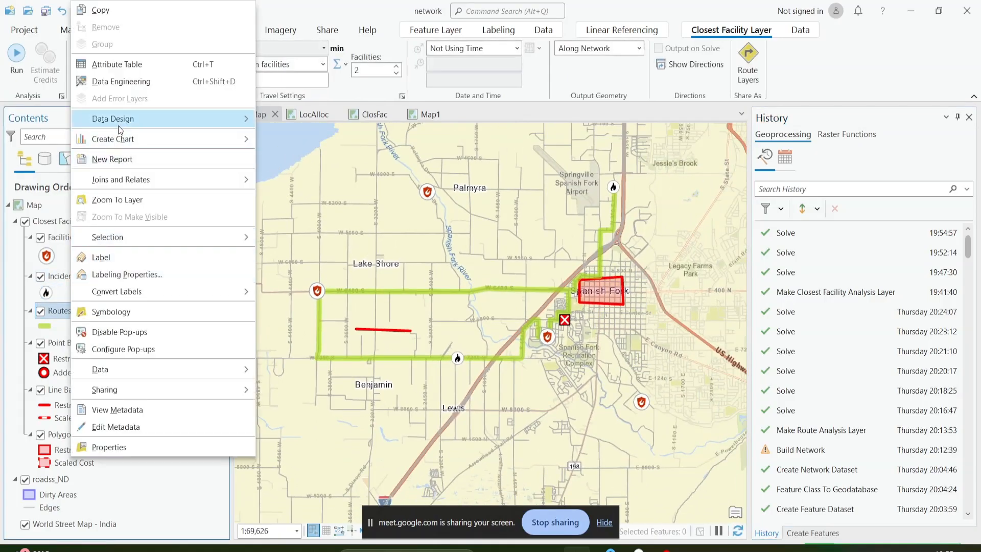
left_click(126, 64)
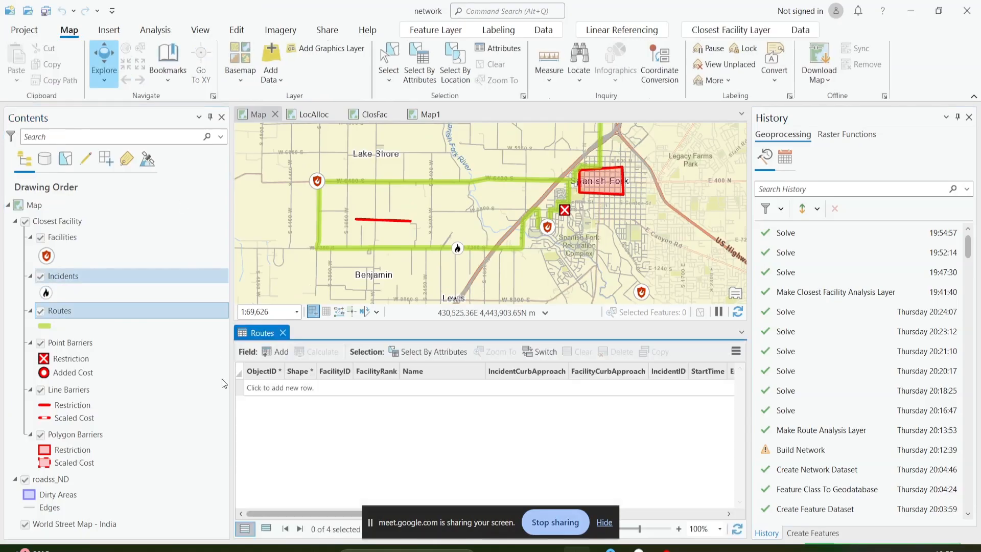
left_click(242, 388)
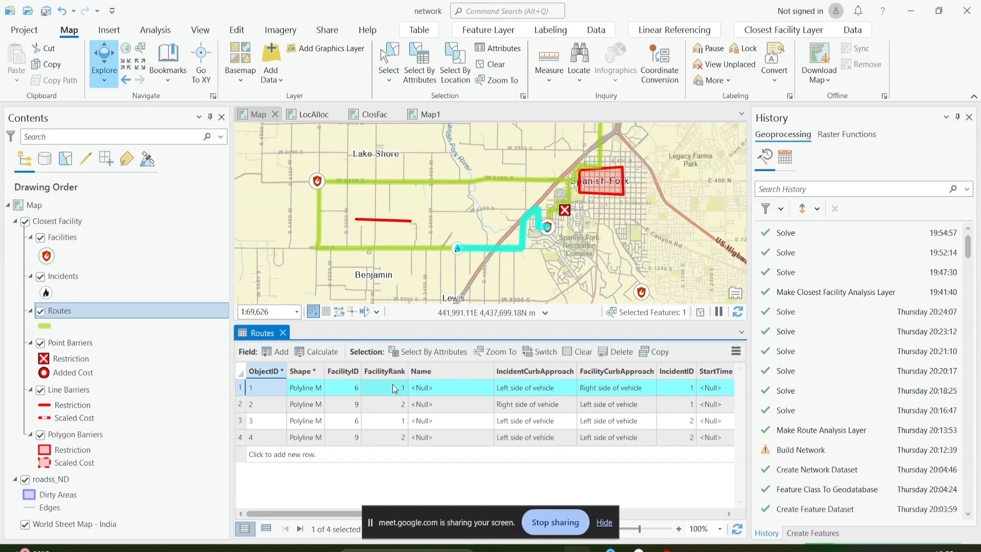
left_click(240, 404)
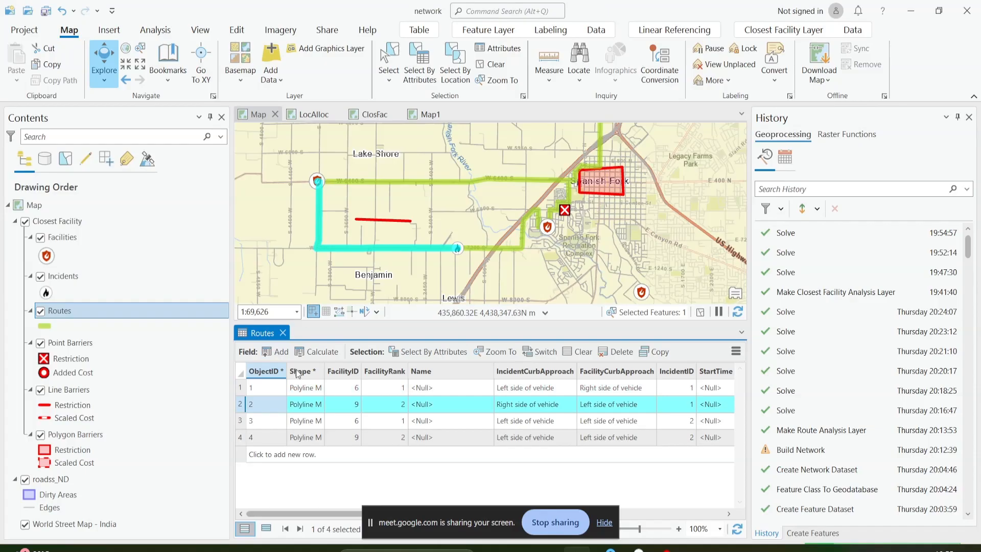
left_click(243, 421)
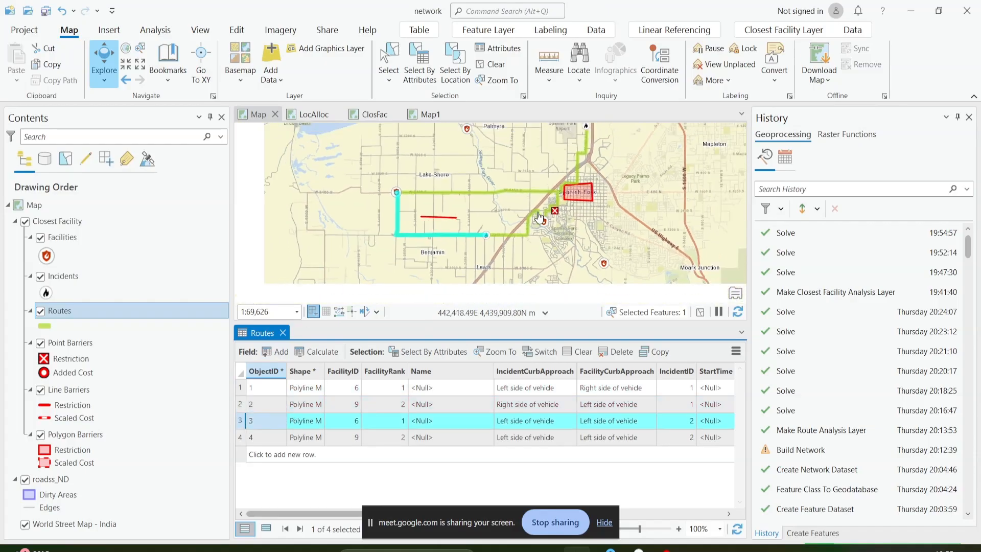
scroll(507, 169, "down", 2)
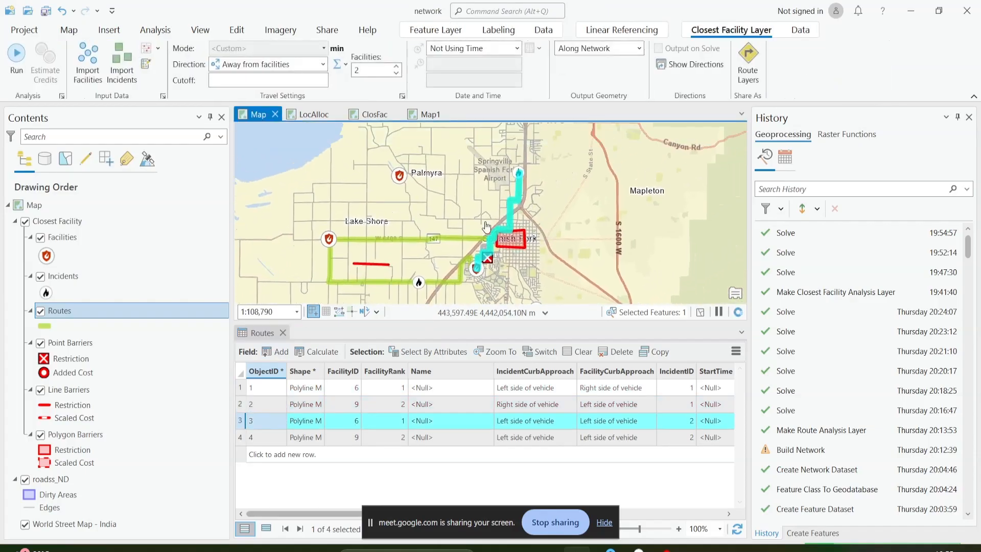
left_click(241, 438)
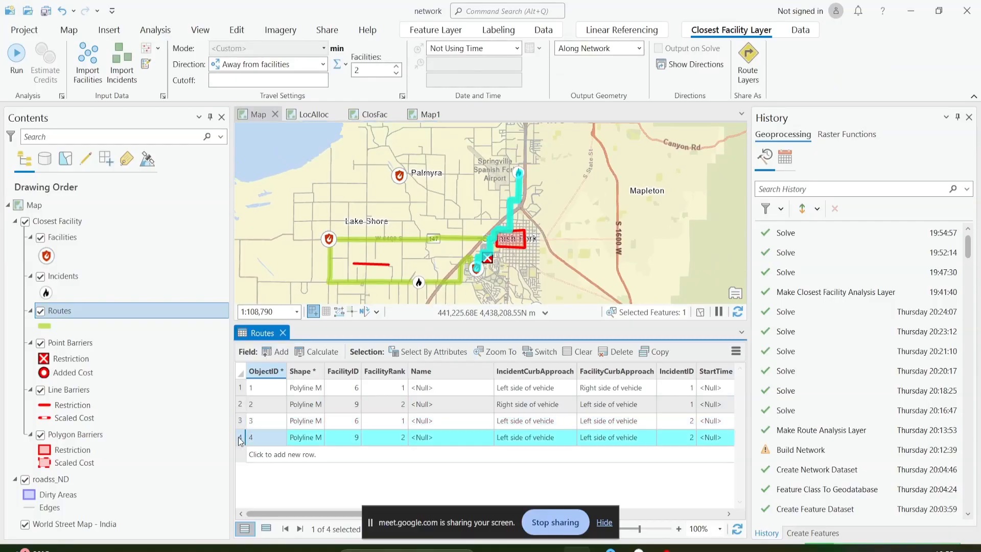
Examine how the highlighted fourth route runs between the Lake Shore fire station and the northern incident around the barriers.
left_click_drag(616, 227, 627, 185)
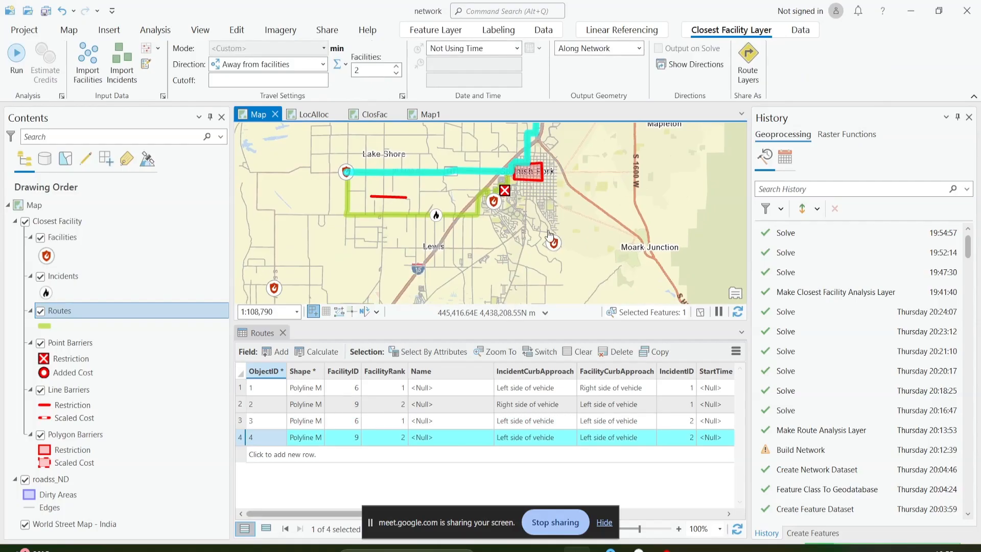
left_click_drag(553, 240, 504, 268)
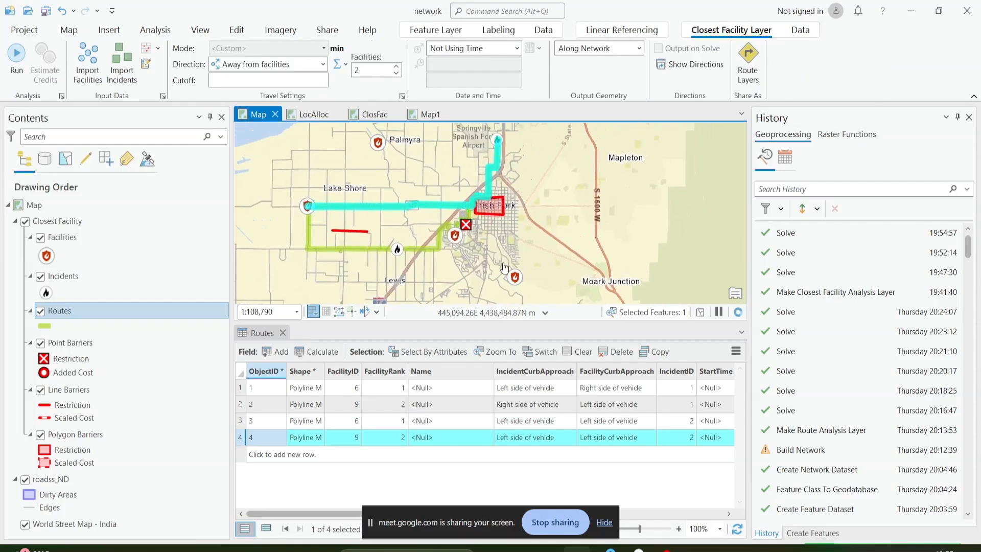
scroll(514, 276, "down", 2)
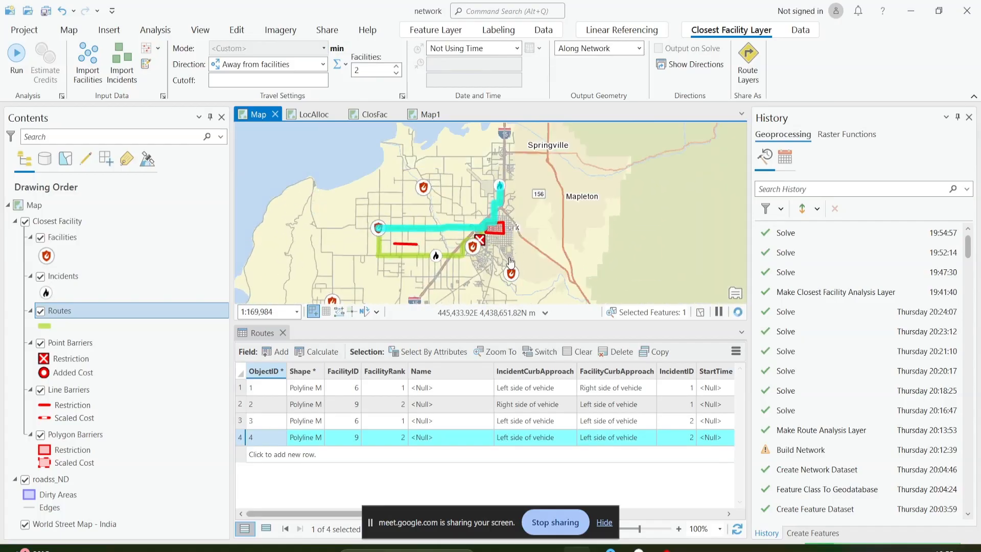
scroll(507, 239, "up", 4)
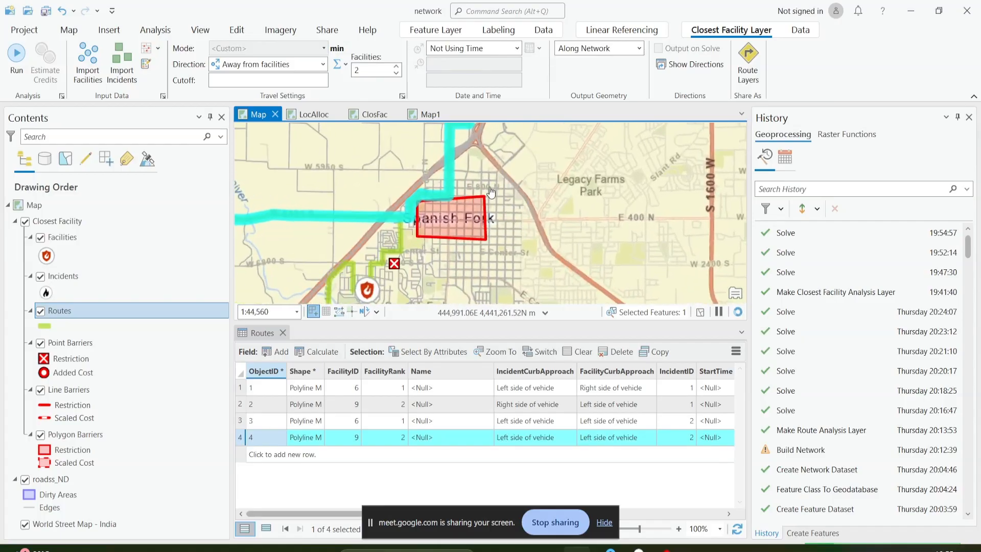
scroll(489, 187, "down", 1)
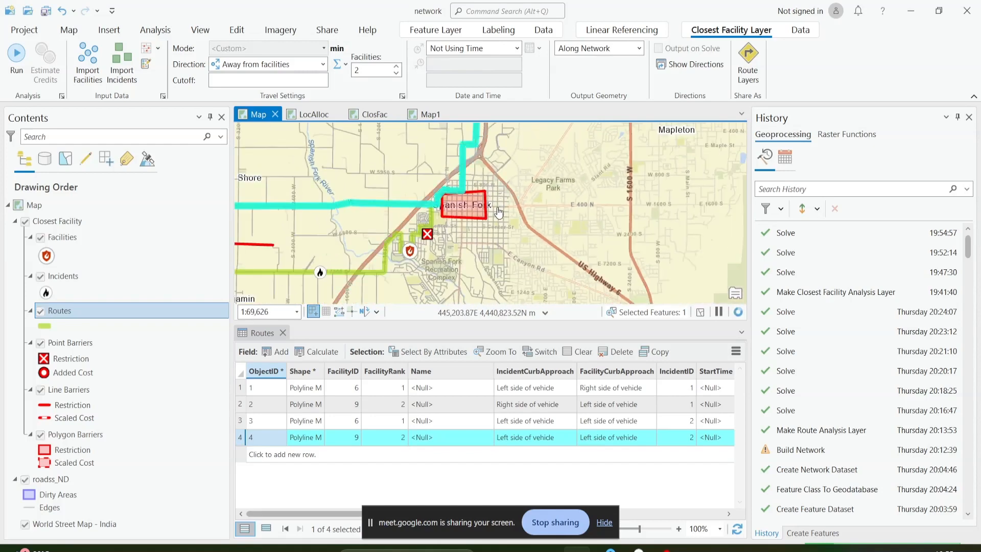
left_click_drag(498, 213, 526, 211)
scroll(527, 212, "down", 1)
left_click_drag(385, 225, 399, 242)
scroll(359, 236, "up", 2)
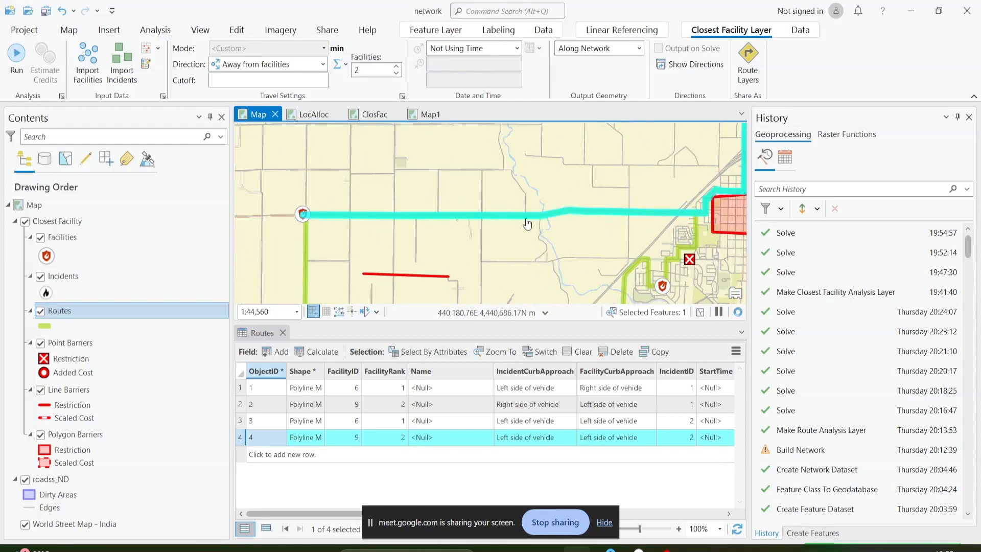
scroll(527, 222, "down", 1)
left_click_drag(578, 226, 433, 220)
scroll(493, 214, "down", 2)
scroll(418, 226, "up", 1)
scroll(418, 226, "up", 1)
scroll(469, 215, "down", 1)
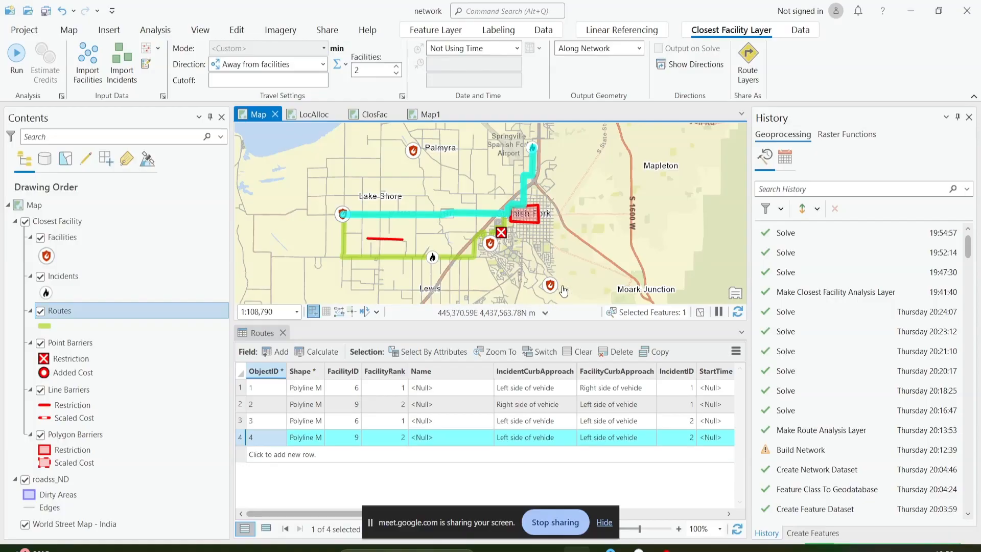
scroll(543, 279, "up", 2)
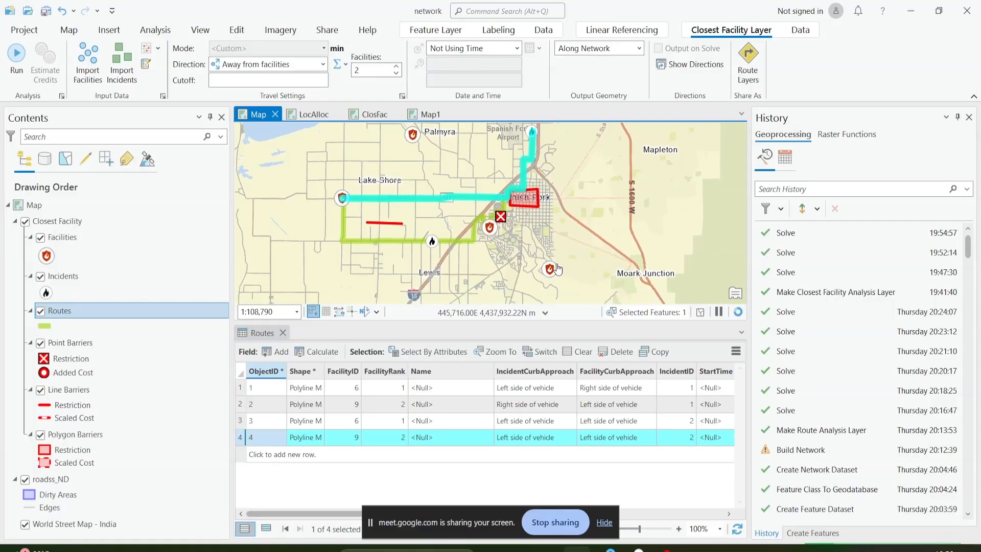
scroll(544, 264, "down", 2)
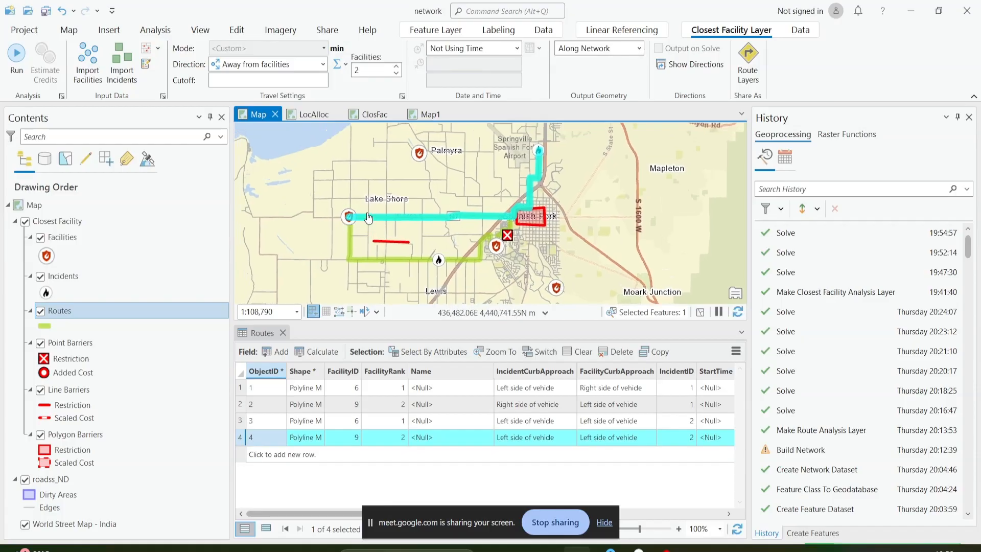
scroll(361, 209, "down", 2)
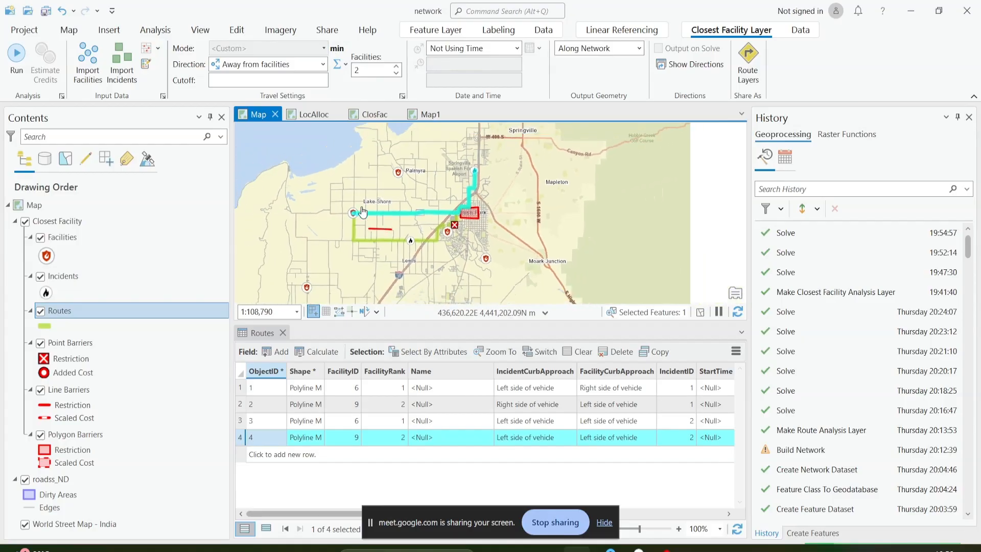